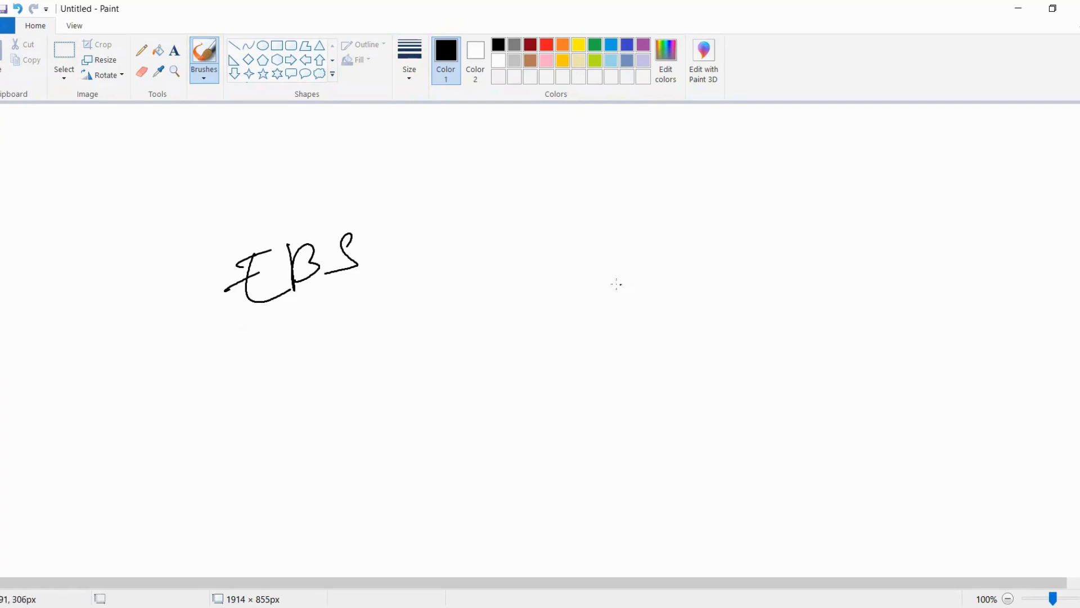
Step: Sketch a computer monitor on a stand beside the EBS heading, with short text lines on its screen
mouse_move(609, 288)
mouse_down()
mouse_move(716, 284)
mouse_move(590, 299)
mouse_move(643, 286)
mouse_up()
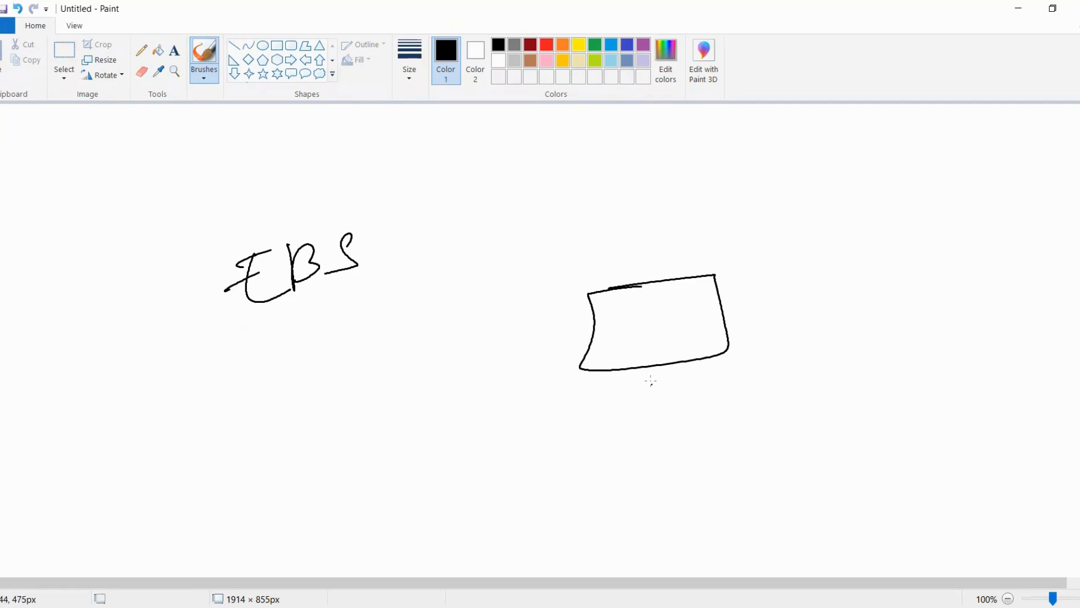
mouse_move(651, 367)
mouse_down()
mouse_move(655, 397)
mouse_move(592, 411)
mouse_move(688, 392)
mouse_up()
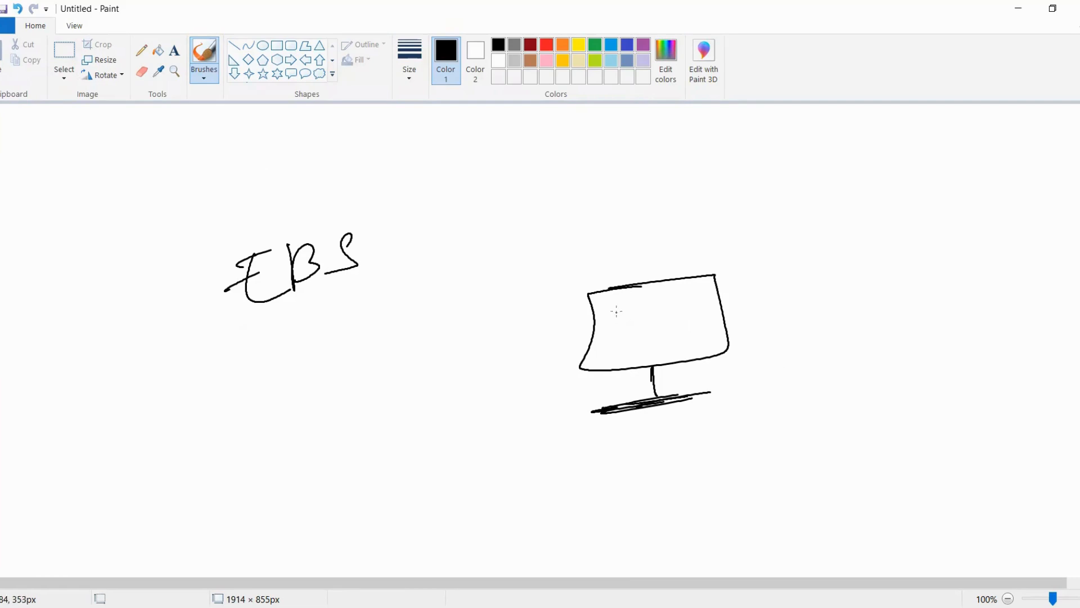
drag(611, 323, 632, 317)
mouse_move(614, 325)
mouse_down()
mouse_move(663, 313)
mouse_move(645, 327)
mouse_up()
drag(626, 343, 666, 337)
Step: Sketch a small storage device with marks inside and an arrow leading from it to the monitor
mouse_move(458, 369)
mouse_down()
mouse_move(514, 367)
mouse_move(457, 368)
mouse_move(576, 339)
mouse_move(563, 350)
mouse_up()
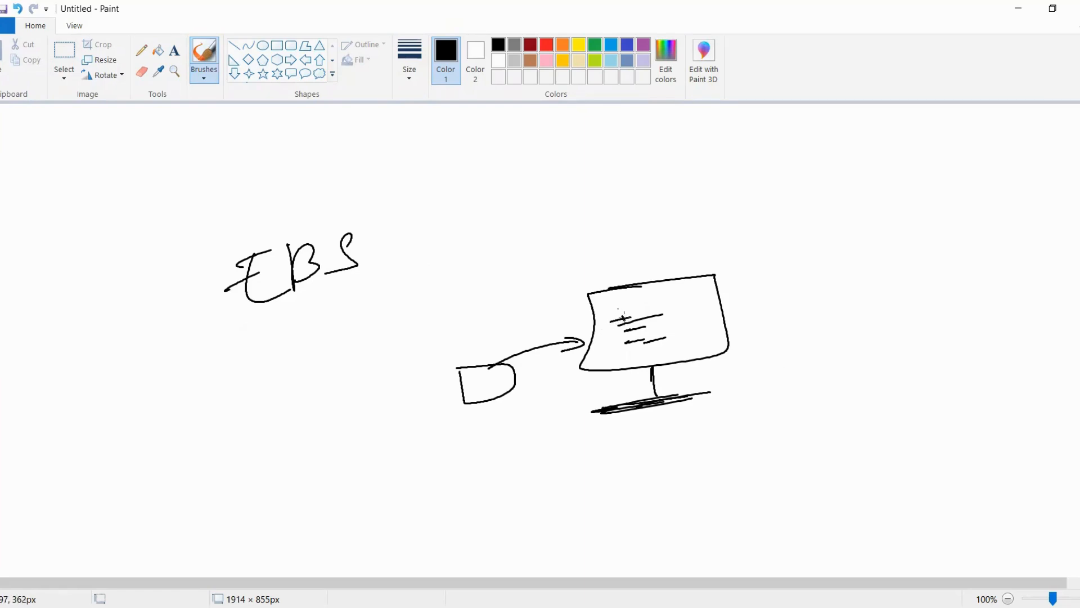
drag(479, 368, 495, 388)
click(504, 331)
Step: Sketch a chip shape with pins around it to the right of the monitor and label it EC2
mouse_move(879, 243)
mouse_down()
mouse_move(870, 265)
mouse_move(886, 234)
mouse_move(908, 237)
mouse_up()
drag(918, 234, 946, 230)
drag(931, 266, 952, 265)
mouse_move(918, 273)
mouse_down()
mouse_move(923, 296)
mouse_move(887, 314)
mouse_up()
mouse_move(869, 271)
mouse_down()
mouse_move(838, 279)
mouse_move(852, 263)
mouse_move(902, 270)
mouse_up()
drag(908, 257, 920, 269)
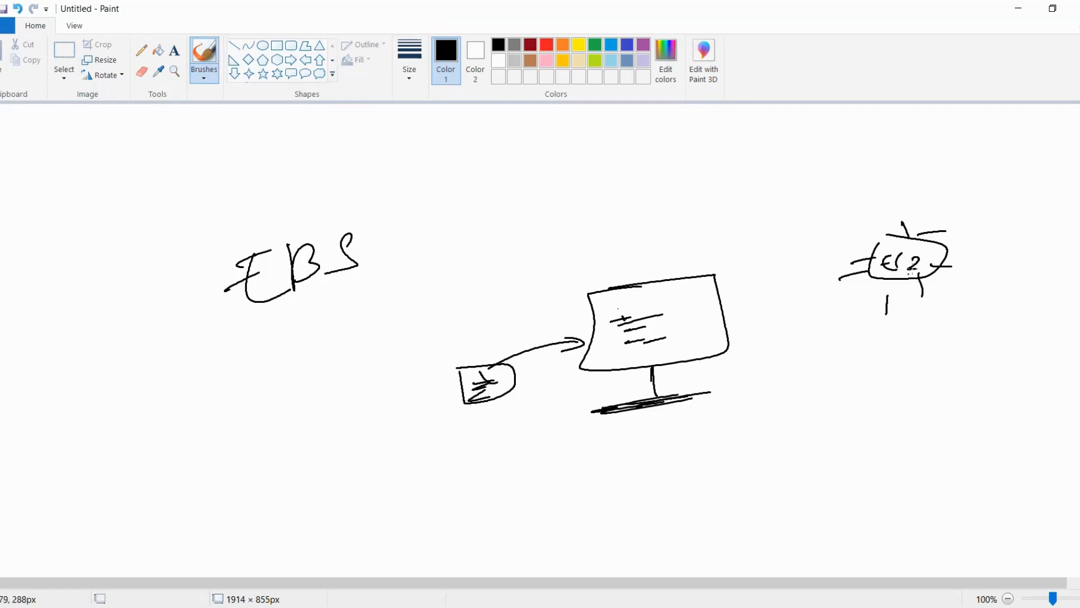
drag(893, 274, 883, 309)
Step: Draw two boxes labelled EBS below the EC2 chip and connect each one to the chip
mouse_move(789, 339)
mouse_down()
mouse_move(836, 368)
mouse_move(793, 338)
mouse_move(816, 369)
mouse_move(829, 365)
mouse_move(809, 344)
mouse_move(833, 369)
mouse_move(860, 287)
mouse_move(858, 297)
mouse_up()
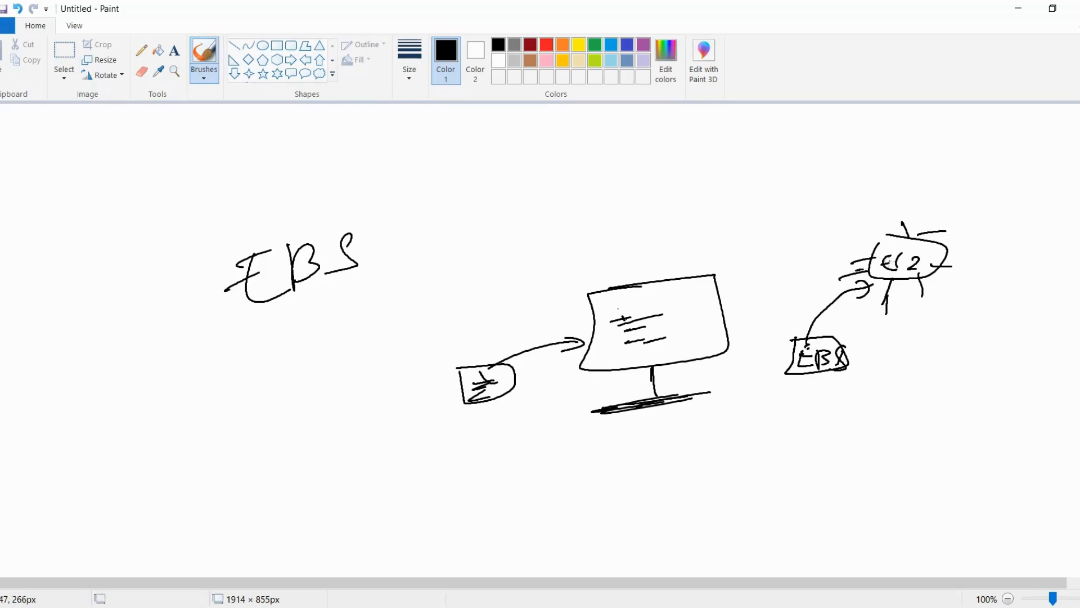
drag(810, 318, 831, 319)
mouse_move(941, 342)
mouse_down()
mouse_move(993, 351)
mouse_move(946, 334)
mouse_move(935, 363)
mouse_move(953, 348)
mouse_move(967, 362)
mouse_move(991, 352)
mouse_move(933, 278)
mouse_up()
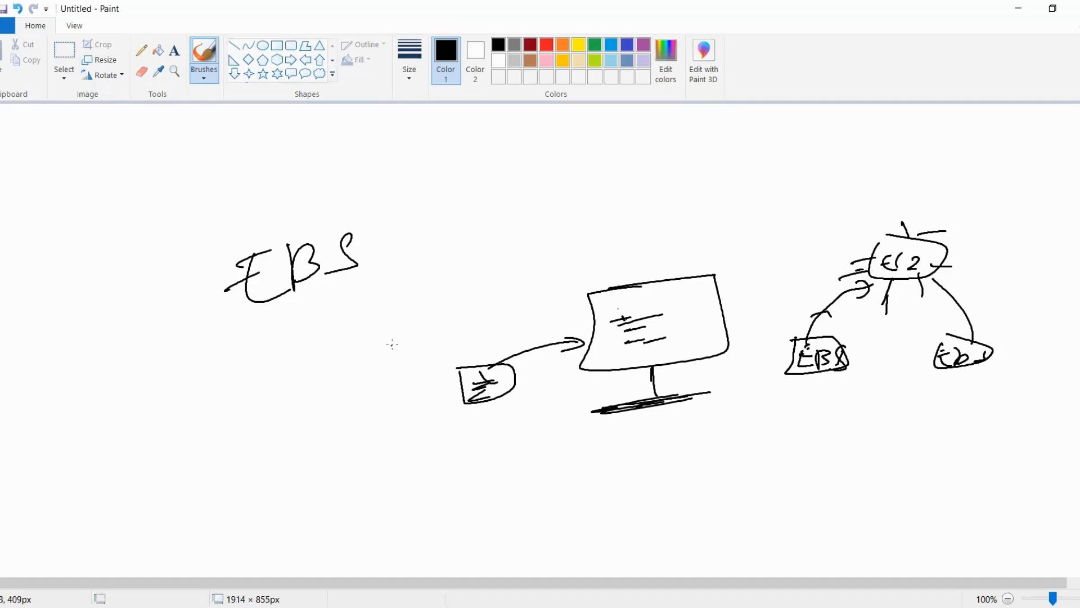
Step: Cross out the EC2 chip with two diagonal strokes, leaving both EBS boxes uncrossed
click(320, 366)
drag(838, 214, 907, 268)
drag(945, 231, 820, 295)
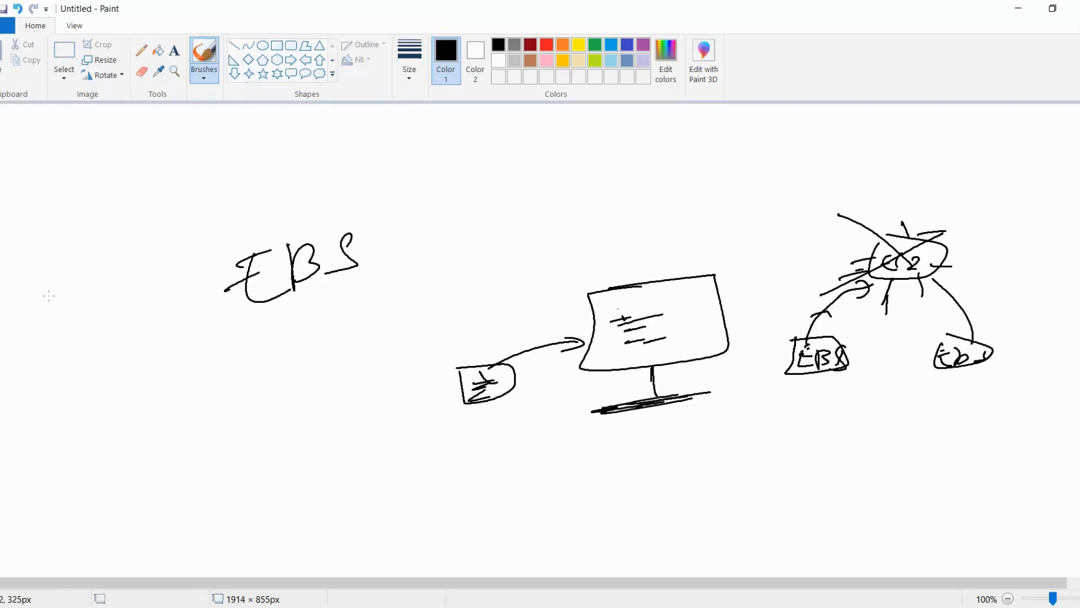
Step: Start a new blank drawing without saving the EC2 and EBS sketch
click(7, 25)
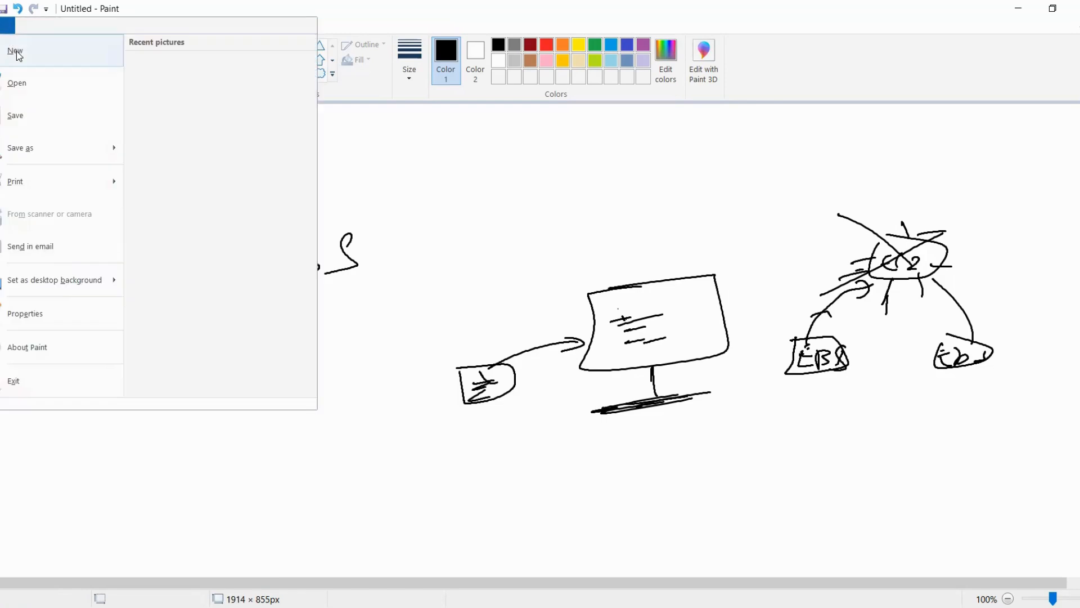
click(16, 52)
click(576, 319)
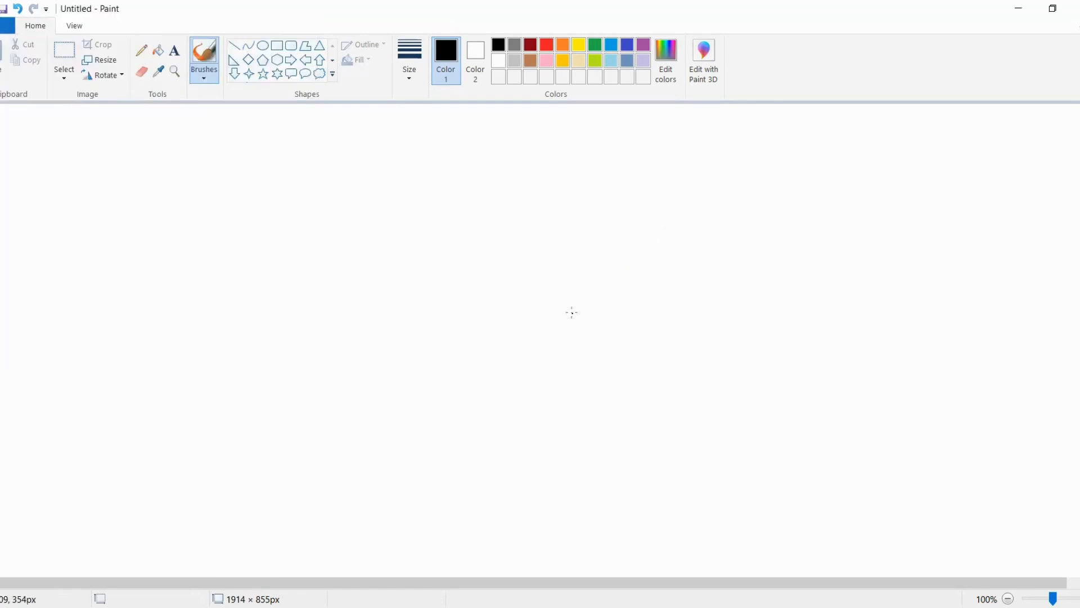
Step: Draw a box in the middle of the canvas and write "data" inside it
mouse_move(410, 316)
mouse_down()
mouse_move(622, 306)
mouse_move(450, 322)
mouse_up()
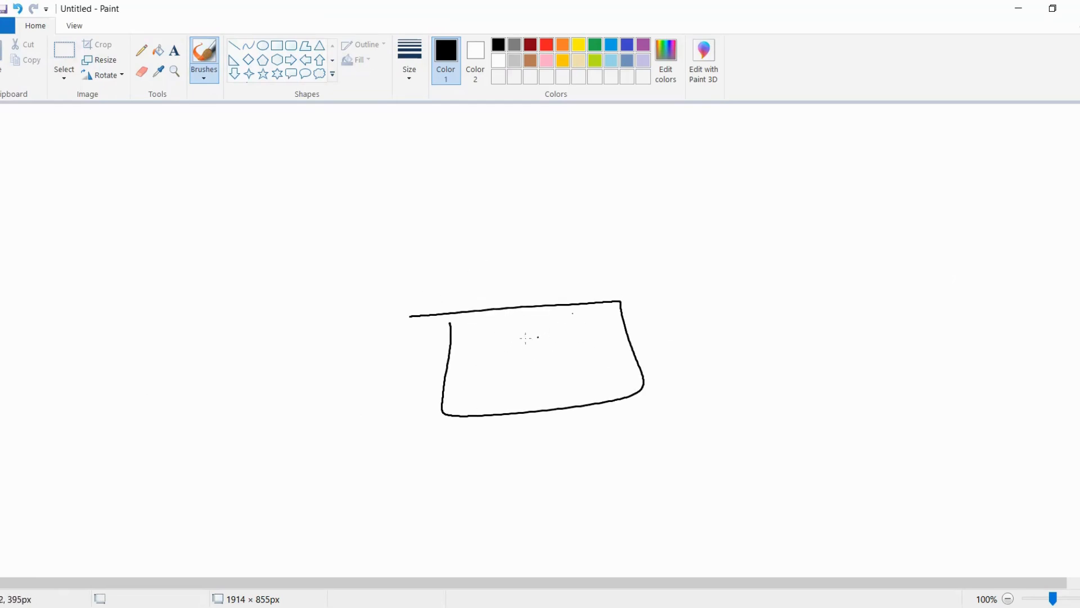
mouse_move(495, 356)
mouse_down()
mouse_move(502, 337)
mouse_move(536, 373)
mouse_move(543, 350)
mouse_up()
drag(546, 334, 546, 358)
mouse_move(573, 350)
mouse_down()
mouse_move(563, 360)
mouse_move(581, 364)
mouse_up()
Step: Write "EBS" above the data box and underline it with thick repeated strokes
mouse_move(473, 254)
mouse_down()
mouse_move(507, 292)
mouse_move(494, 272)
mouse_up()
drag(464, 259, 497, 249)
drag(508, 248, 512, 288)
drag(515, 251, 515, 284)
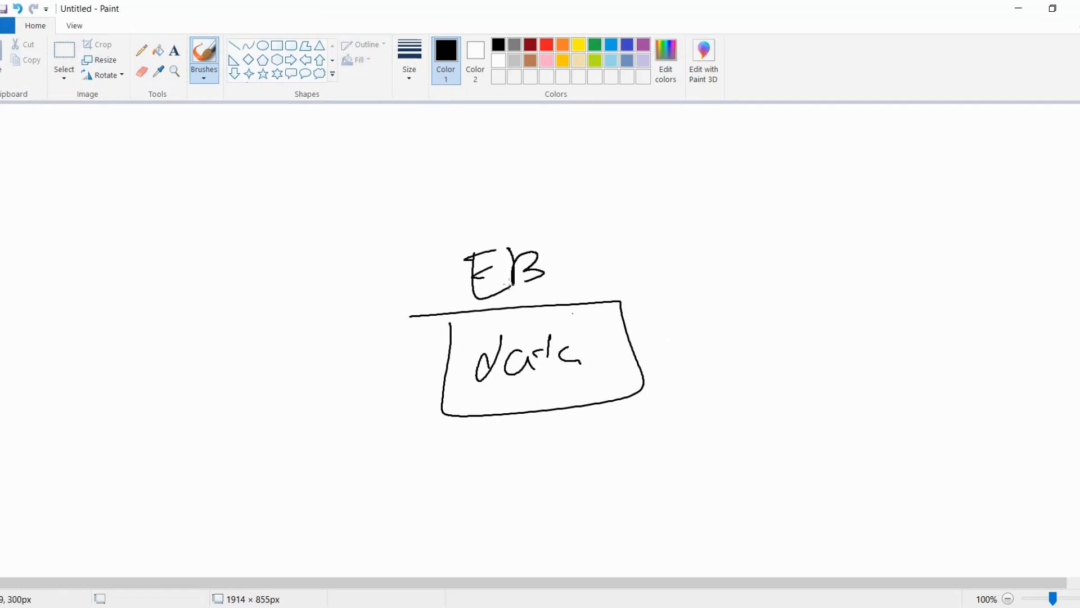
mouse_move(580, 256)
mouse_down()
mouse_move(538, 288)
mouse_move(600, 293)
mouse_move(549, 301)
mouse_up()
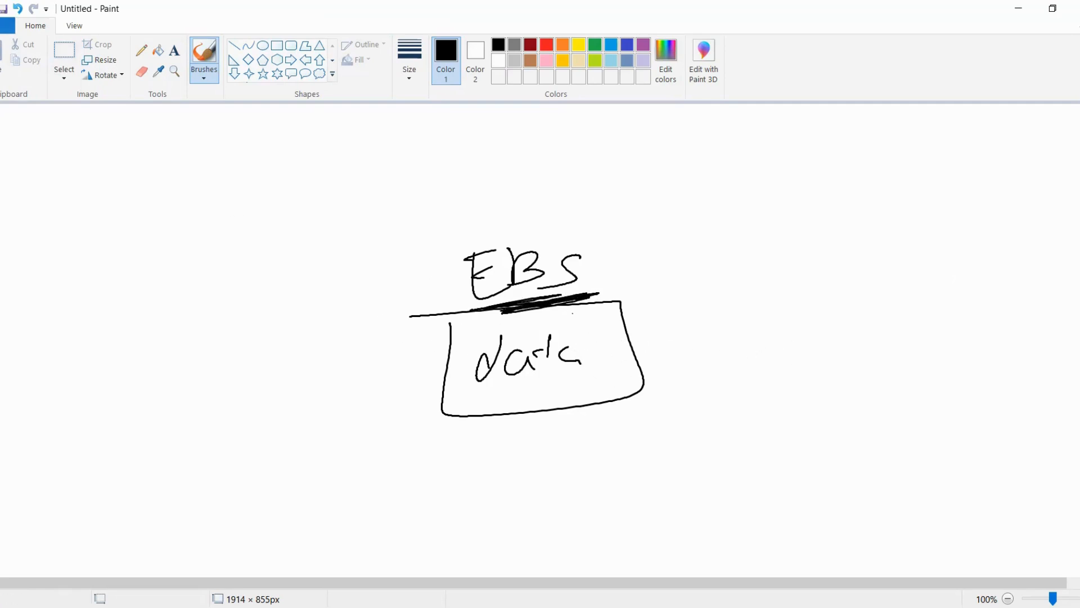
Step: Discard the data box sketch and start a new blank drawing
click(7, 26)
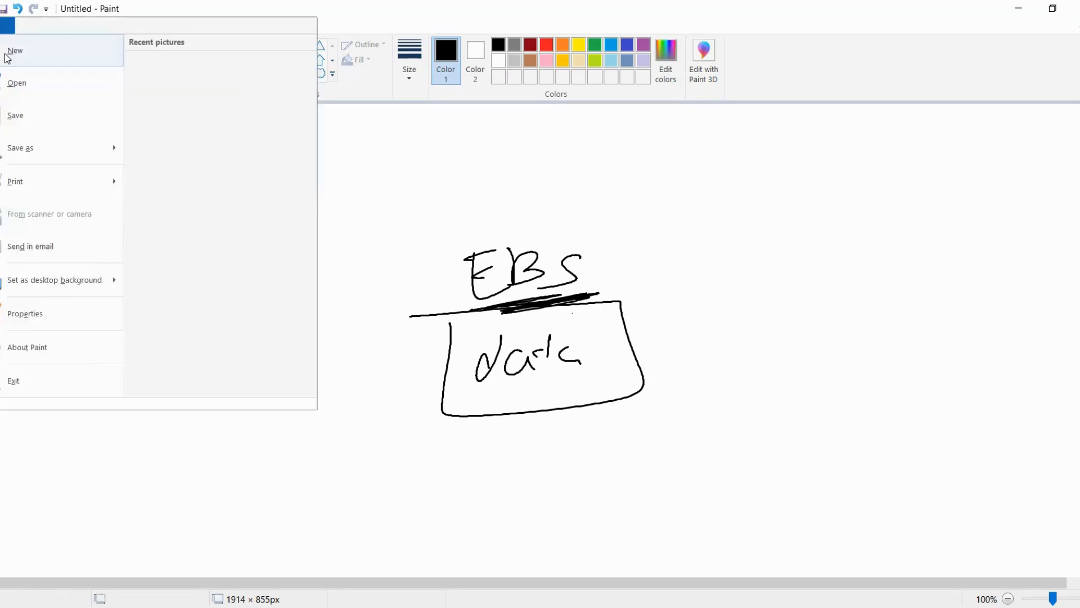
click(7, 56)
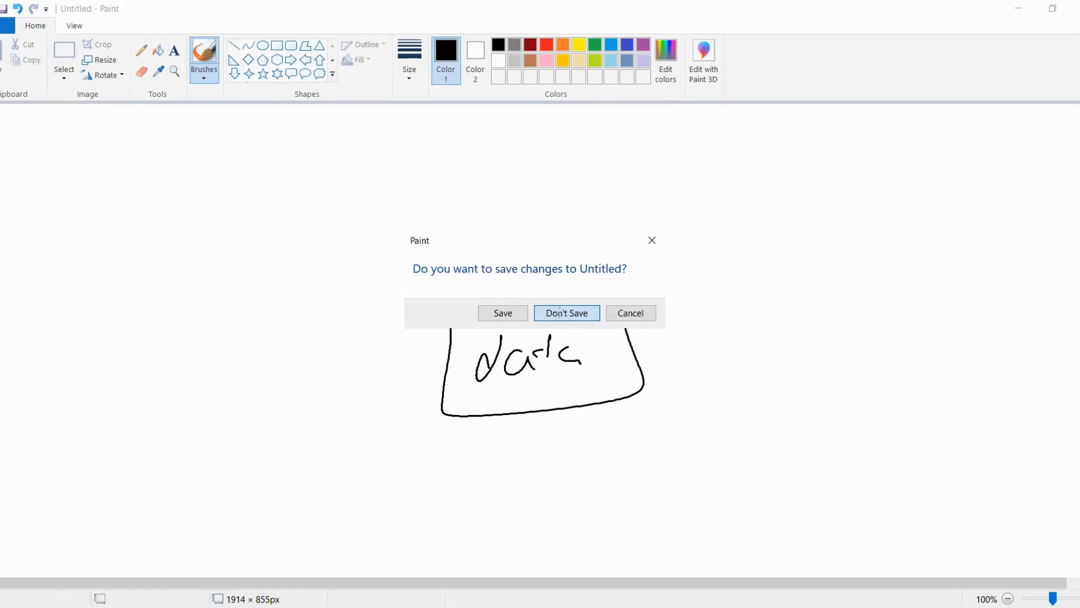
click(559, 312)
Step: Write "EBS" left of the canvas centre and underline it with a slanted stroke
mouse_move(329, 308)
mouse_down()
mouse_move(331, 339)
mouse_move(363, 336)
mouse_up()
drag(339, 329, 356, 321)
mouse_move(347, 314)
mouse_down()
mouse_move(362, 304)
mouse_move(400, 310)
mouse_move(388, 324)
mouse_up()
mouse_move(435, 293)
mouse_down()
mouse_move(435, 316)
mouse_move(423, 318)
mouse_up()
drag(324, 359, 466, 311)
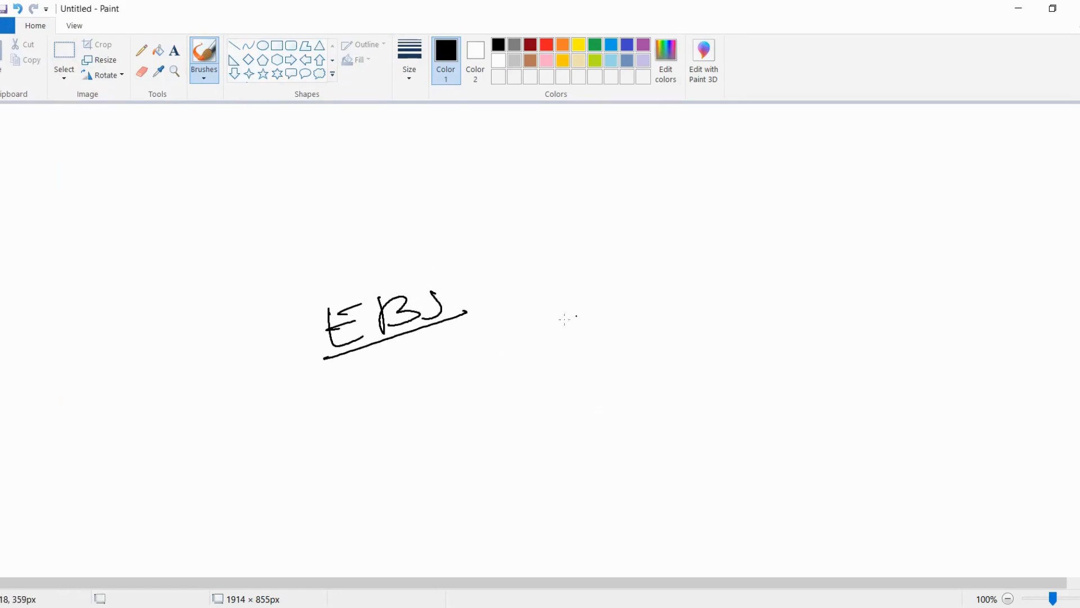
Step: Draw a slanted line beside EBS and a small chip with pins on the far side of it
mouse_move(527, 344)
mouse_down()
mouse_move(538, 325)
mouse_move(551, 331)
mouse_up()
drag(501, 309, 661, 271)
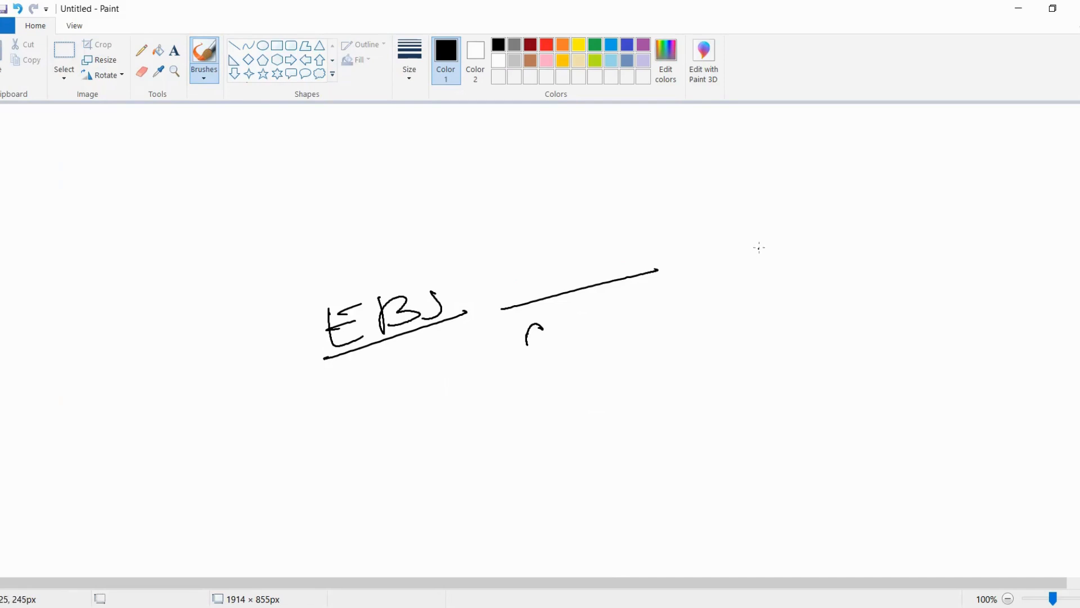
drag(756, 280, 831, 271)
mouse_move(766, 244)
mouse_down()
mouse_move(808, 232)
mouse_move(815, 273)
mouse_up()
mouse_move(773, 222)
mouse_down()
mouse_move(780, 241)
mouse_move(831, 227)
mouse_up()
drag(809, 254, 828, 252)
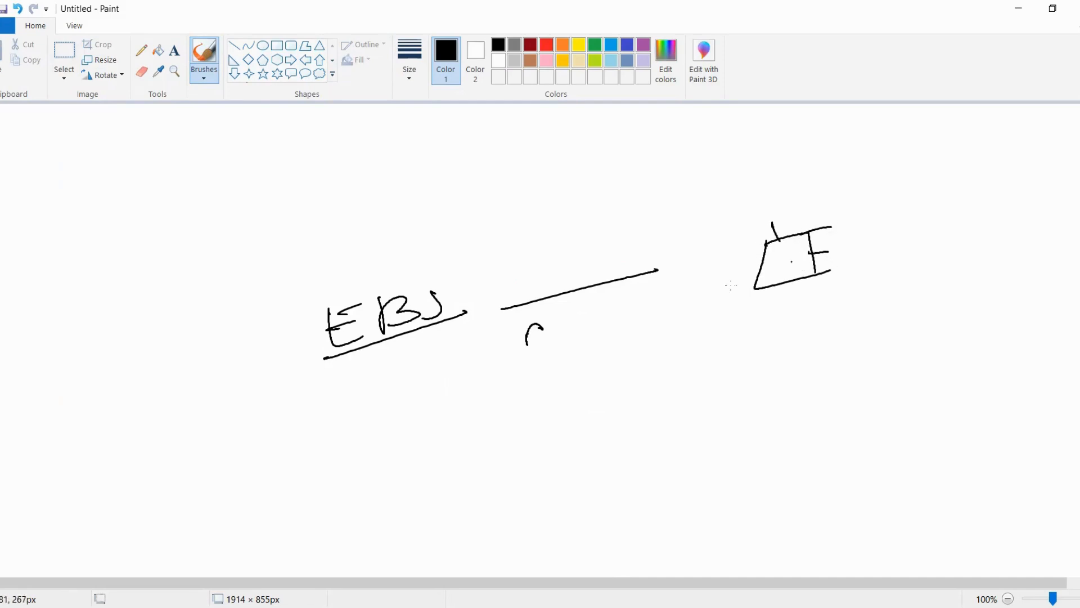
drag(725, 287, 744, 279)
mouse_move(724, 278)
mouse_down()
mouse_move(744, 273)
mouse_move(750, 243)
mouse_up()
Step: Write the availability zone "us-east-2b" below the chip
mouse_move(725, 326)
mouse_down()
mouse_move(766, 320)
mouse_move(754, 344)
mouse_up()
mouse_move(770, 332)
mouse_down()
mouse_move(784, 328)
mouse_move(813, 344)
mouse_move(844, 323)
mouse_move(924, 308)
mouse_up()
drag(942, 308, 961, 305)
mouse_move(970, 300)
mouse_down()
mouse_move(992, 296)
mouse_move(1000, 323)
mouse_up()
drag(1016, 277, 1042, 316)
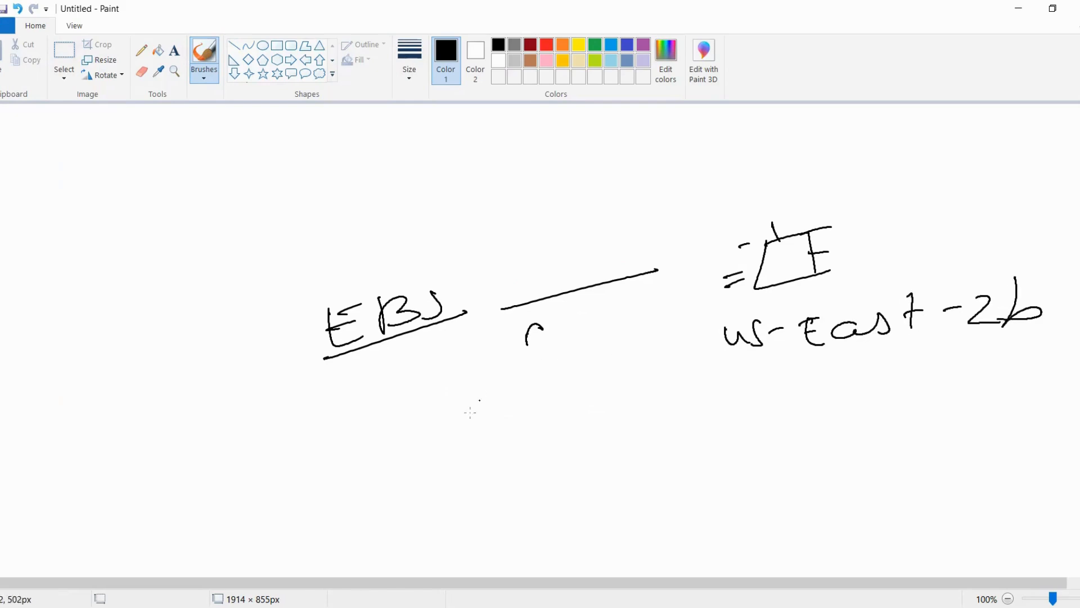
Step: Circle EBS and us-east-2b, link them with a curved arrow, and extend a line from EBS towards the empty side
mouse_move(353, 274)
mouse_down()
mouse_move(345, 279)
mouse_move(363, 265)
mouse_up()
mouse_move(386, 377)
mouse_down()
mouse_move(580, 439)
mouse_move(740, 372)
mouse_move(698, 365)
mouse_move(768, 354)
mouse_move(1019, 356)
mouse_up()
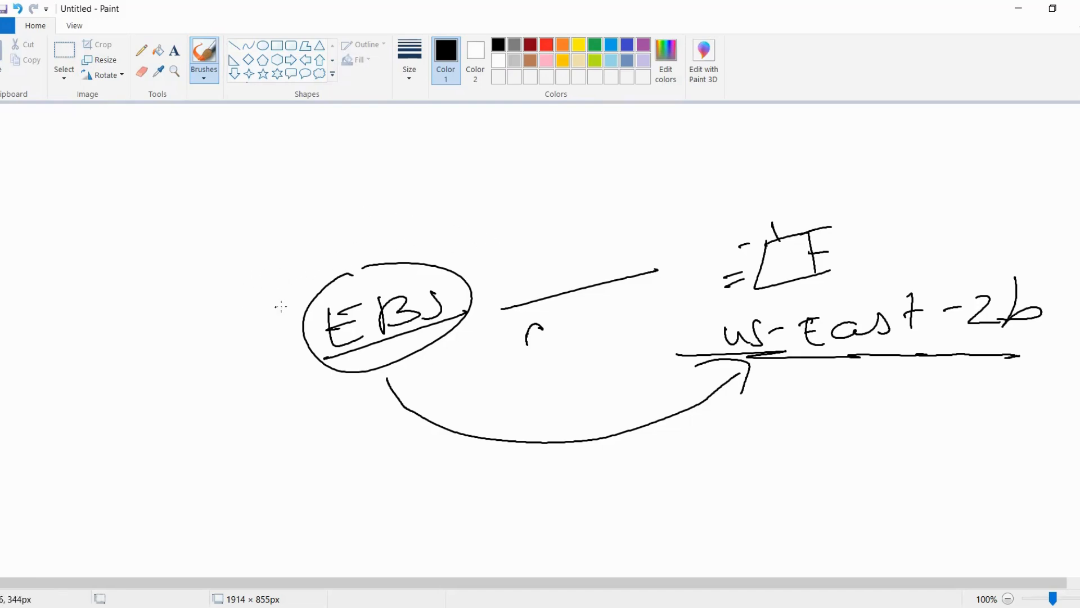
drag(338, 284, 198, 263)
mouse_move(833, 294)
mouse_down()
mouse_move(729, 290)
mouse_move(940, 380)
mouse_move(1077, 370)
mouse_move(888, 288)
mouse_move(814, 289)
mouse_up()
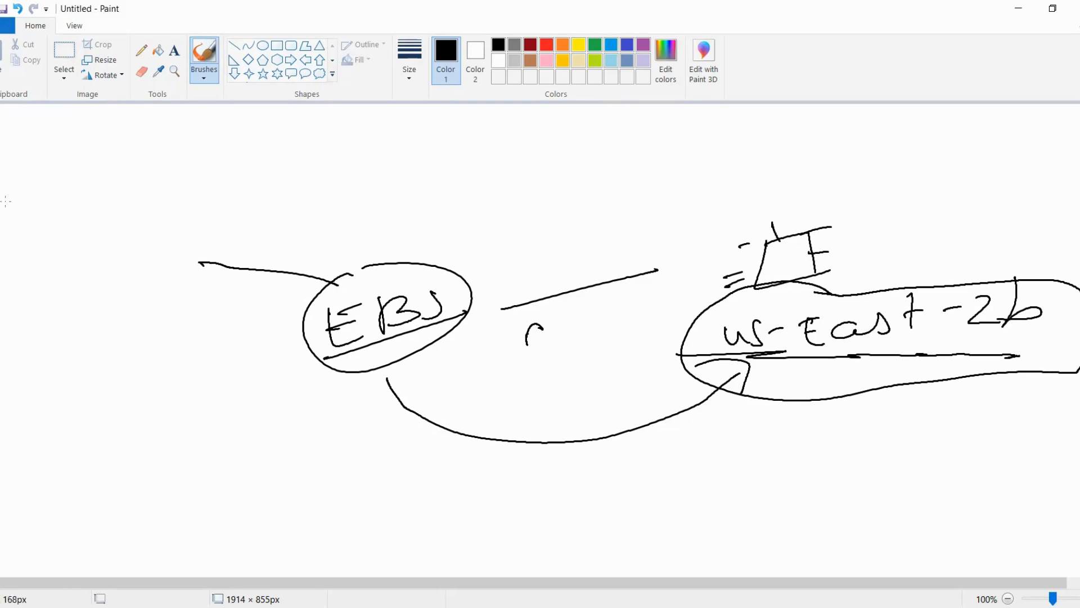
Step: Sketch a second chip with pins at the far end of the line leading away from EBS
mouse_move(36, 211)
mouse_down()
mouse_move(49, 281)
mouse_move(165, 265)
mouse_move(57, 272)
mouse_up()
drag(74, 157, 90, 193)
drag(107, 187, 146, 179)
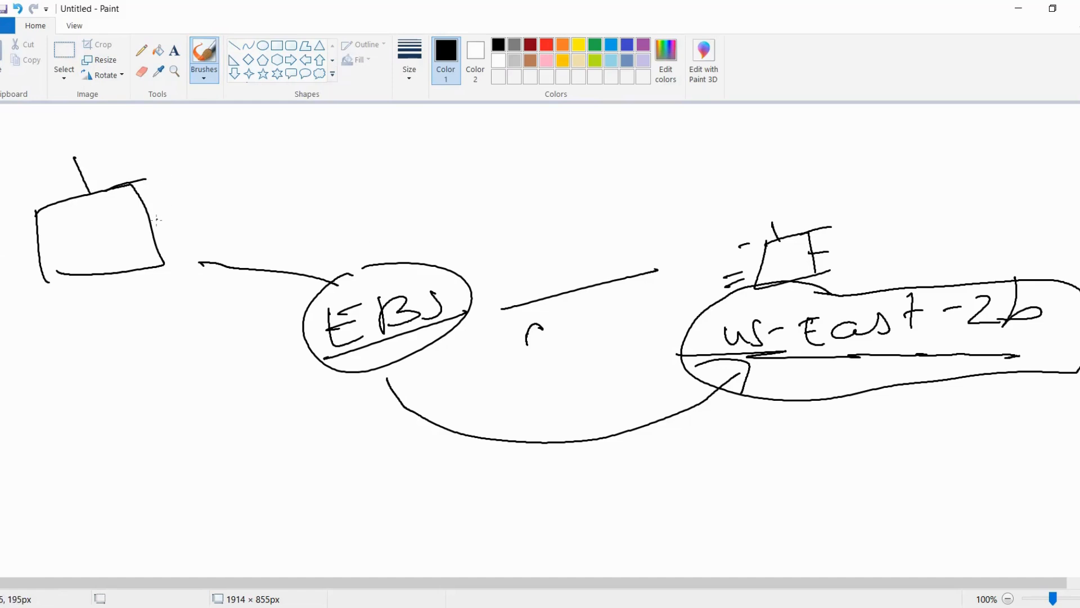
drag(155, 222, 190, 213)
drag(151, 231, 181, 226)
drag(103, 287, 129, 293)
mouse_move(55, 255)
mouse_down()
mouse_move(8, 263)
mouse_move(8, 279)
mouse_up()
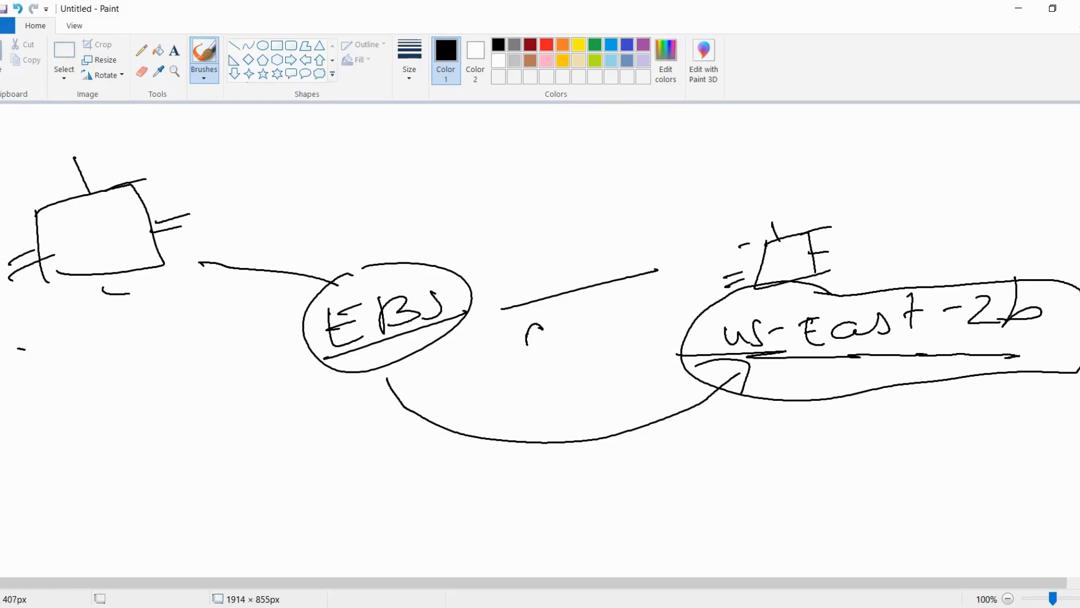
Step: Write the availability zone "us-west-2a" below the second chip
mouse_move(2, 325)
mouse_down()
mouse_move(22, 324)
mouse_move(27, 344)
mouse_move(72, 322)
mouse_move(101, 347)
mouse_move(128, 313)
mouse_up()
click(81, 352)
mouse_move(139, 333)
mouse_down()
mouse_move(149, 322)
mouse_move(162, 336)
mouse_up()
drag(180, 286, 179, 320)
drag(170, 318, 211, 301)
mouse_move(215, 298)
mouse_down()
mouse_move(228, 318)
mouse_move(252, 314)
mouse_up()
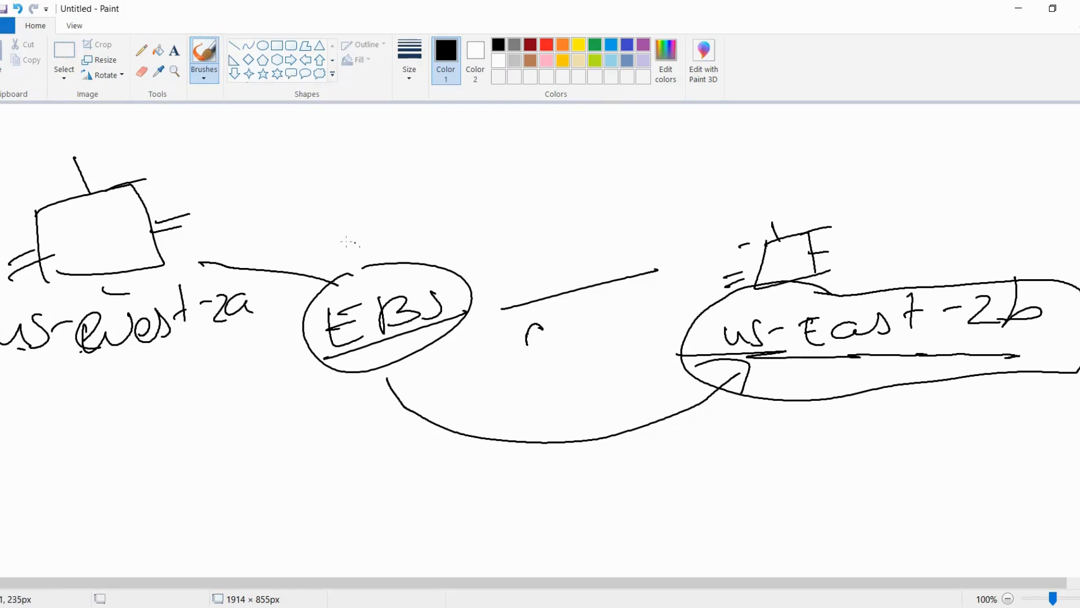
Step: Write the availability zone "us-east-2b" above the circled EBS
drag(397, 228, 384, 250)
drag(406, 239, 485, 236)
drag(501, 218, 491, 238)
drag(513, 201, 521, 223)
mouse_move(506, 220)
mouse_down()
mouse_move(532, 211)
mouse_move(561, 222)
mouse_up()
drag(573, 210, 619, 221)
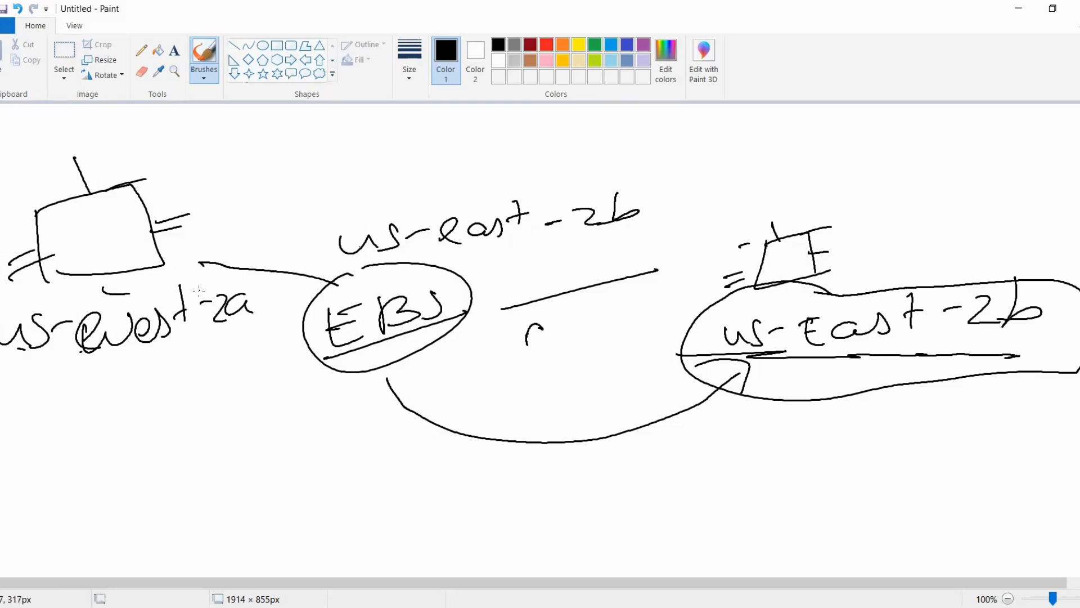
Step: Add an arrowhead to the line from EBS to the second chip, cross the line out, and underline us-west-2a
mouse_move(197, 290)
mouse_down()
mouse_move(213, 241)
mouse_move(224, 241)
mouse_up()
mouse_move(229, 286)
mouse_down()
mouse_move(266, 243)
mouse_move(283, 289)
mouse_up()
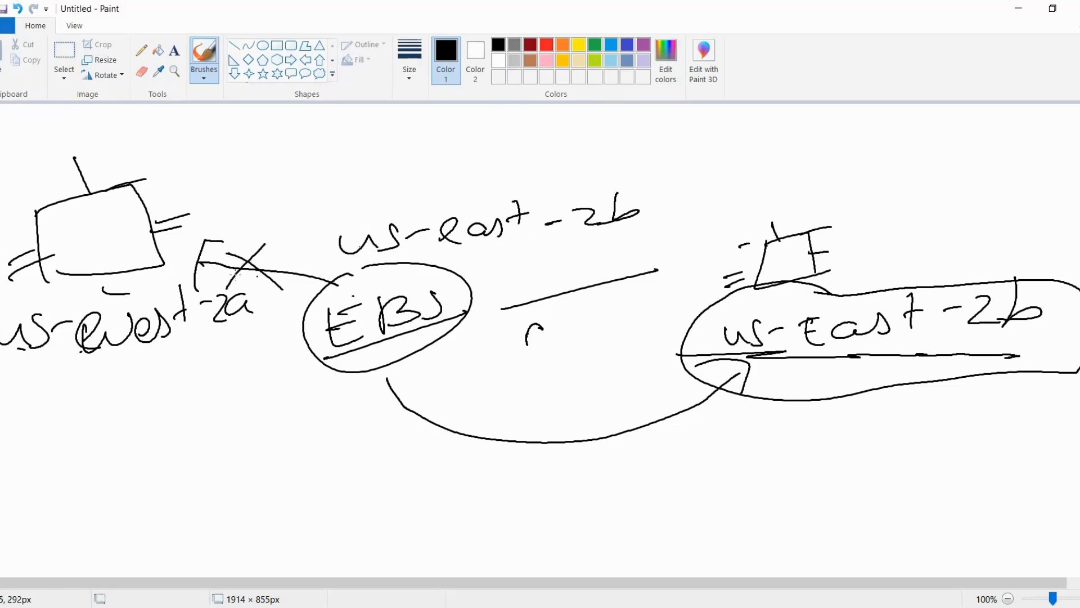
click(144, 274)
click(98, 353)
drag(9, 374, 270, 313)
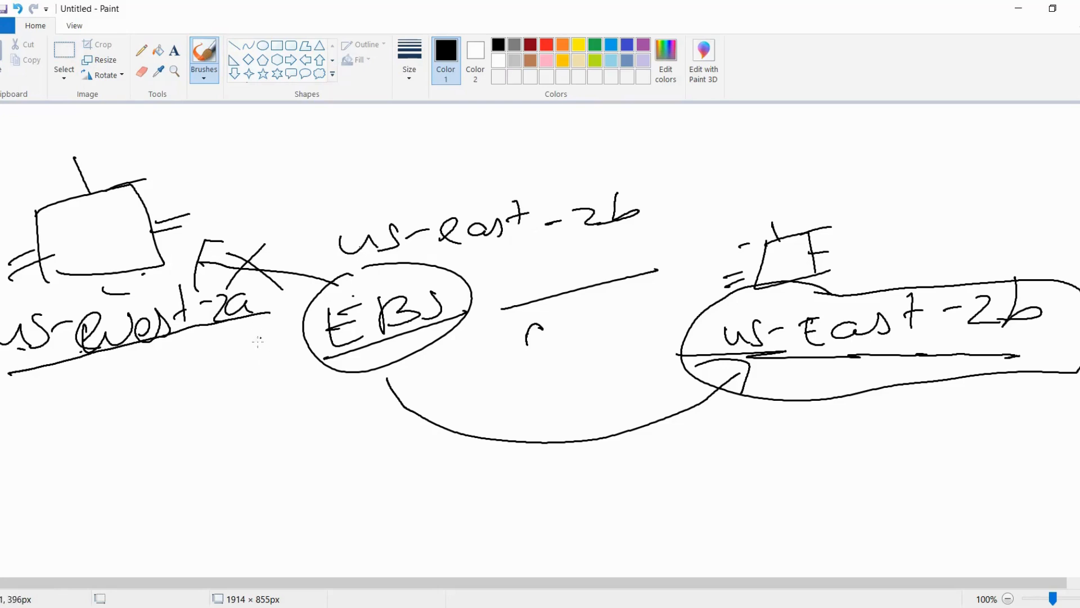
Step: Discard the availability zone sketch without saving and return to a blank canvas
click(6, 25)
click(17, 379)
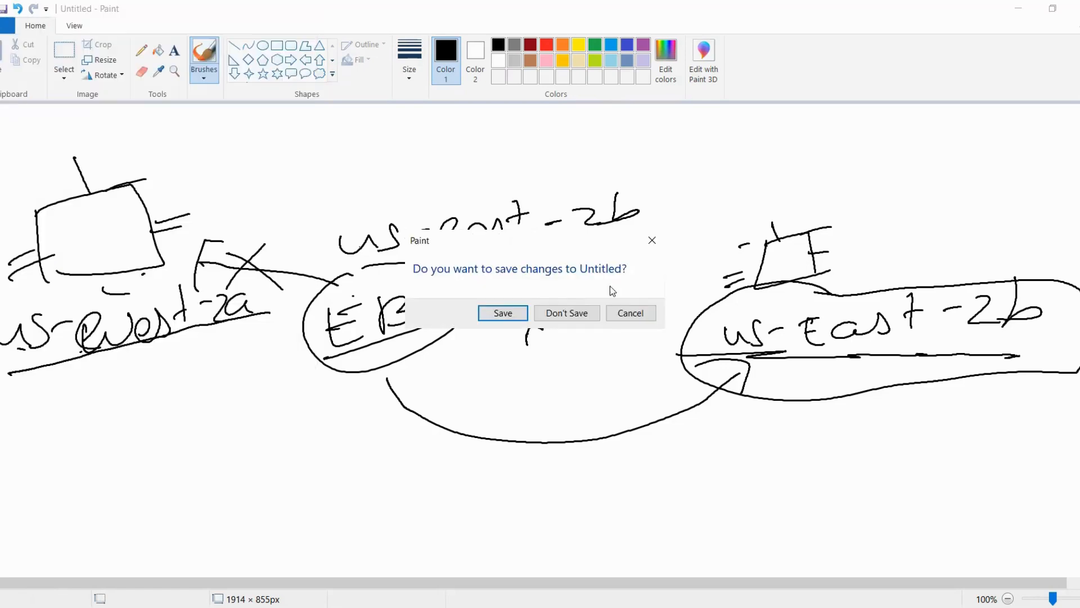
click(568, 312)
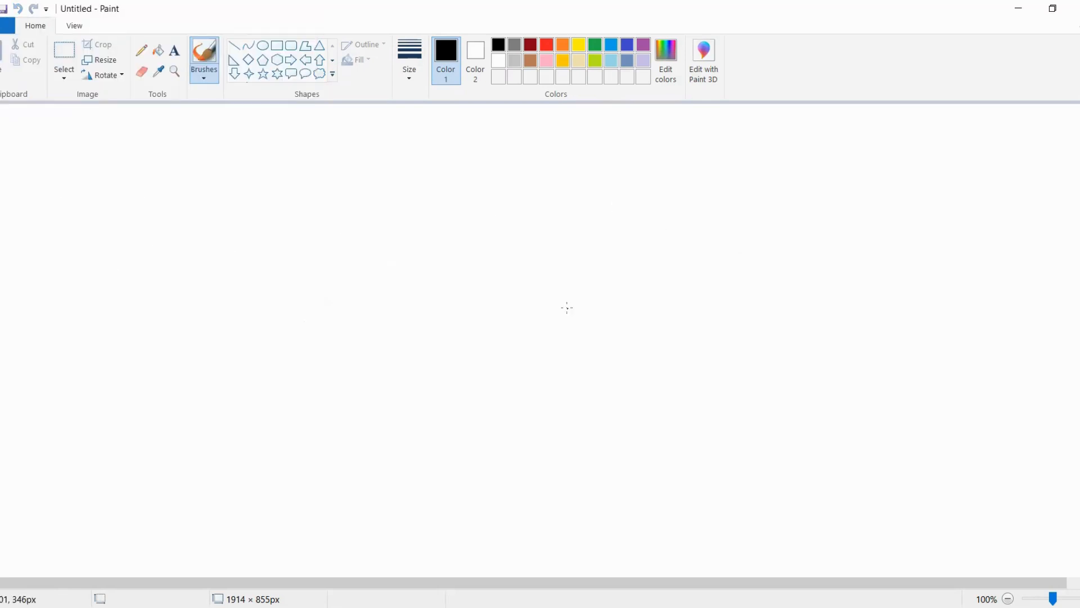
Step: Draw a box containing "data" with "EBS" written above it, and cross the whole box out
mouse_move(282, 287)
mouse_down()
mouse_move(422, 378)
mouse_move(296, 331)
mouse_move(288, 360)
mouse_move(376, 323)
mouse_move(399, 331)
mouse_up()
mouse_move(293, 244)
mouse_down()
mouse_move(332, 271)
mouse_move(360, 259)
mouse_up()
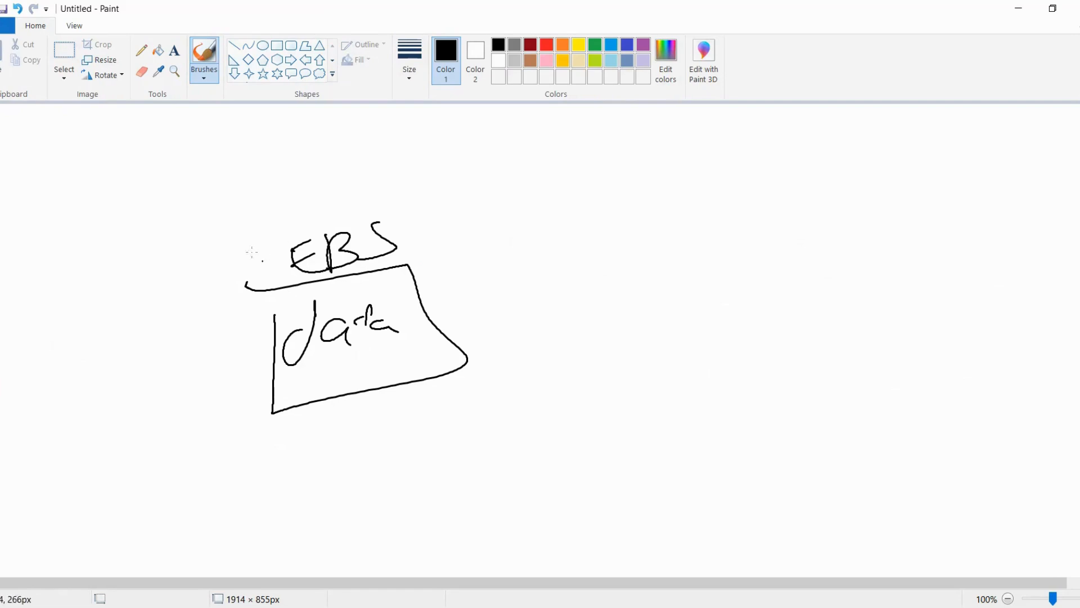
drag(193, 207, 396, 330)
drag(391, 248, 247, 431)
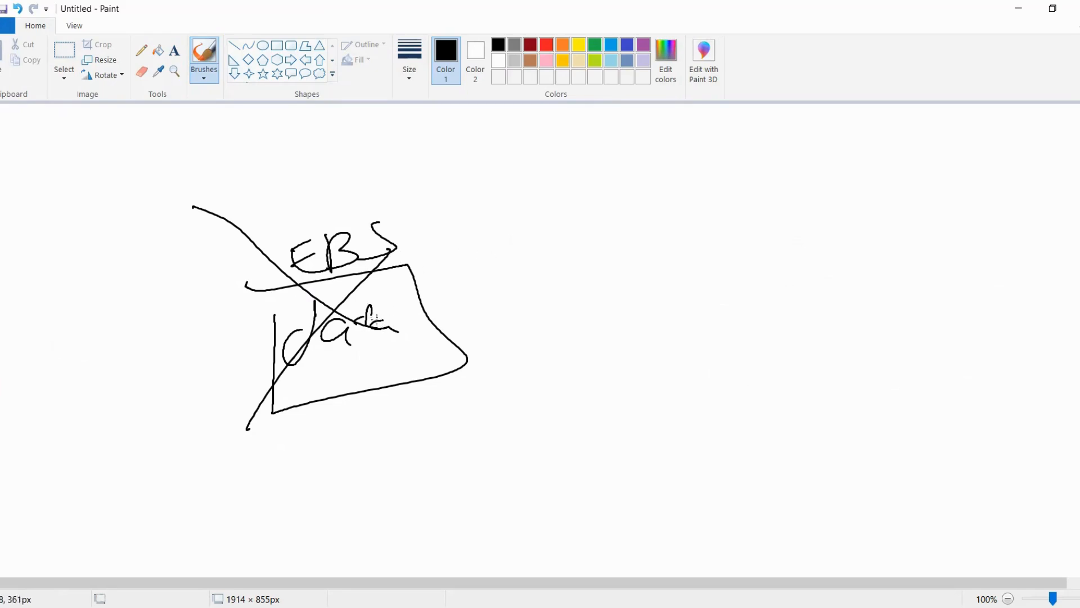
drag(369, 328, 494, 365)
Step: Write the word "Snapshot" to the right of the crossed-out EBS box
mouse_move(575, 191)
mouse_down()
mouse_move(578, 225)
mouse_move(548, 237)
mouse_up()
mouse_move(594, 211)
mouse_down()
mouse_move(675, 225)
mouse_move(669, 246)
mouse_up()
drag(674, 228, 729, 228)
mouse_move(744, 191)
mouse_down()
mouse_move(751, 224)
mouse_move(796, 208)
mouse_move(812, 218)
mouse_up()
drag(799, 205, 854, 191)
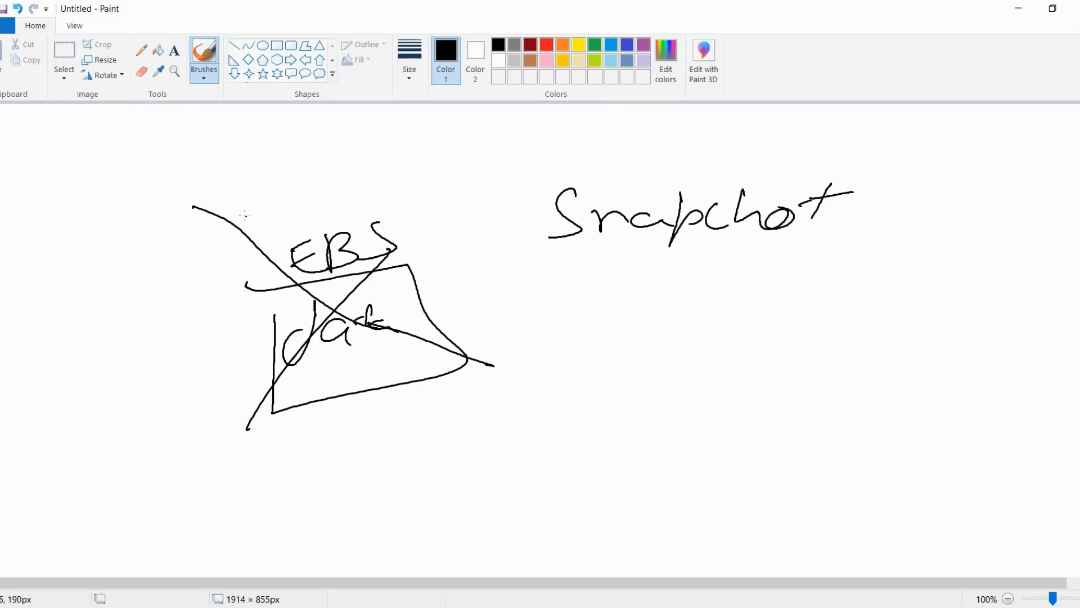
Step: Outline the crossed-out EBS drawing with a larger frame and draw a box containing "data" below the Snapshot heading
mouse_move(245, 215)
mouse_down()
mouse_move(479, 264)
mouse_move(204, 431)
mouse_move(440, 215)
mouse_up()
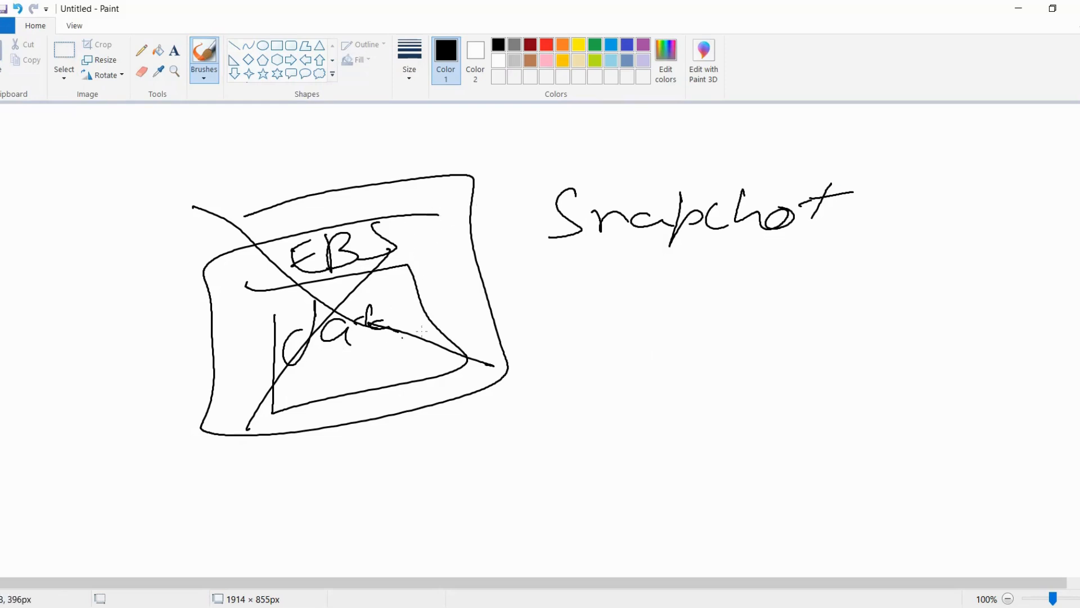
mouse_move(692, 306)
mouse_down()
mouse_move(865, 282)
mouse_move(647, 414)
mouse_move(697, 315)
mouse_move(750, 321)
mouse_move(794, 360)
mouse_up()
drag(811, 311, 813, 346)
mouse_move(796, 339)
mouse_down()
mouse_move(836, 329)
mouse_move(873, 348)
mouse_up()
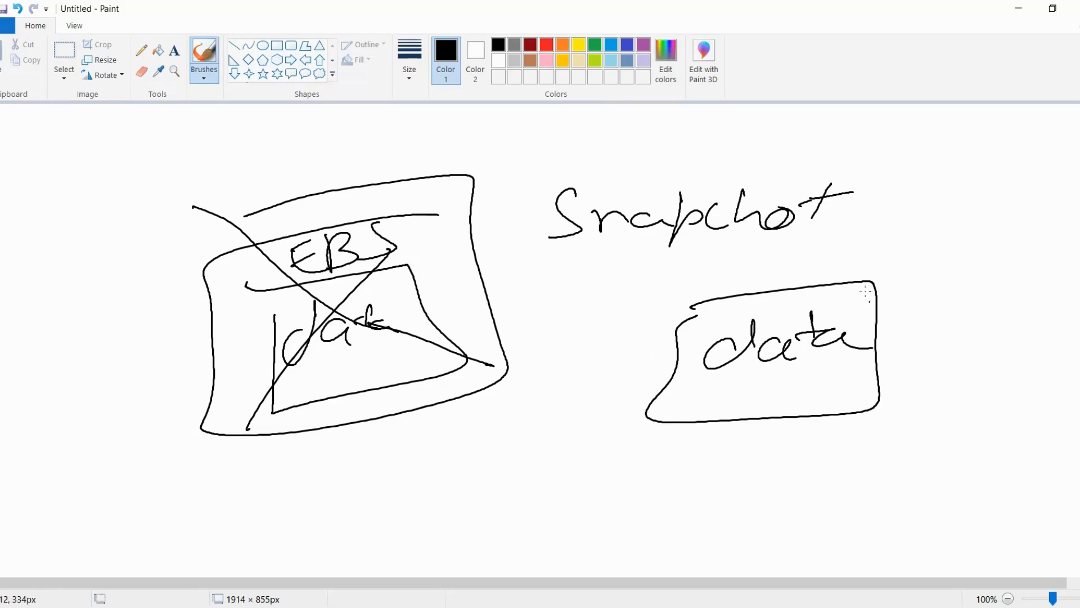
Step: Draw an arrow from the snapshot's data box to a small shape above, and add a box labelled EBS beside it
mouse_move(763, 297)
mouse_down()
mouse_move(854, 235)
mouse_move(864, 260)
mouse_move(869, 228)
mouse_move(908, 241)
mouse_move(864, 264)
mouse_up()
mouse_move(918, 290)
mouse_down()
mouse_move(1039, 310)
mouse_move(966, 280)
mouse_move(976, 338)
mouse_move(1002, 313)
mouse_move(981, 342)
mouse_move(1007, 329)
mouse_up()
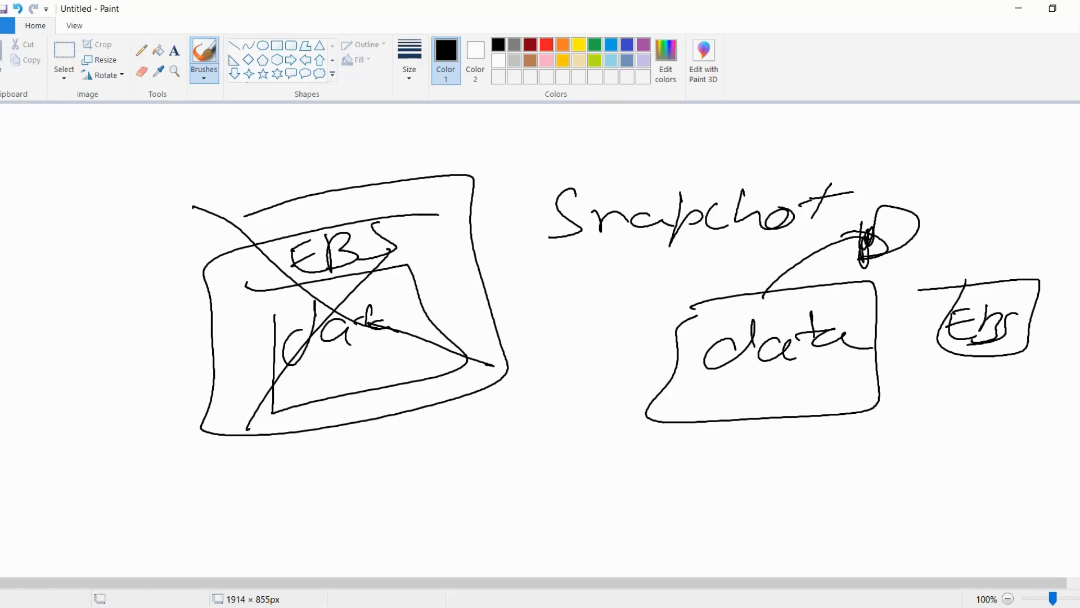
Step: Start a new blank canvas without saving the current drawing
click(7, 26)
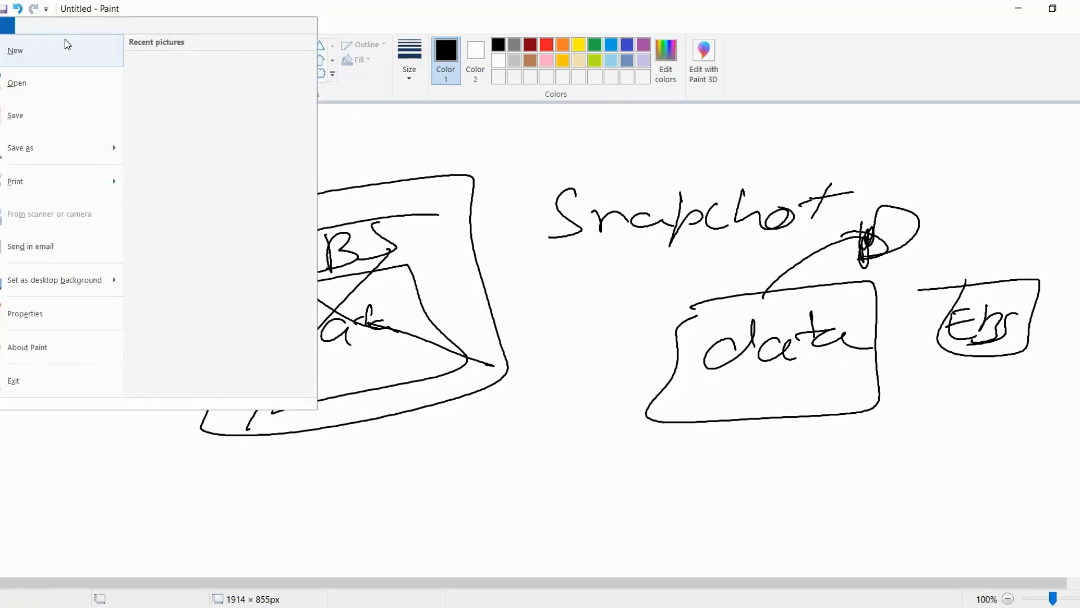
key(n)
click(559, 310)
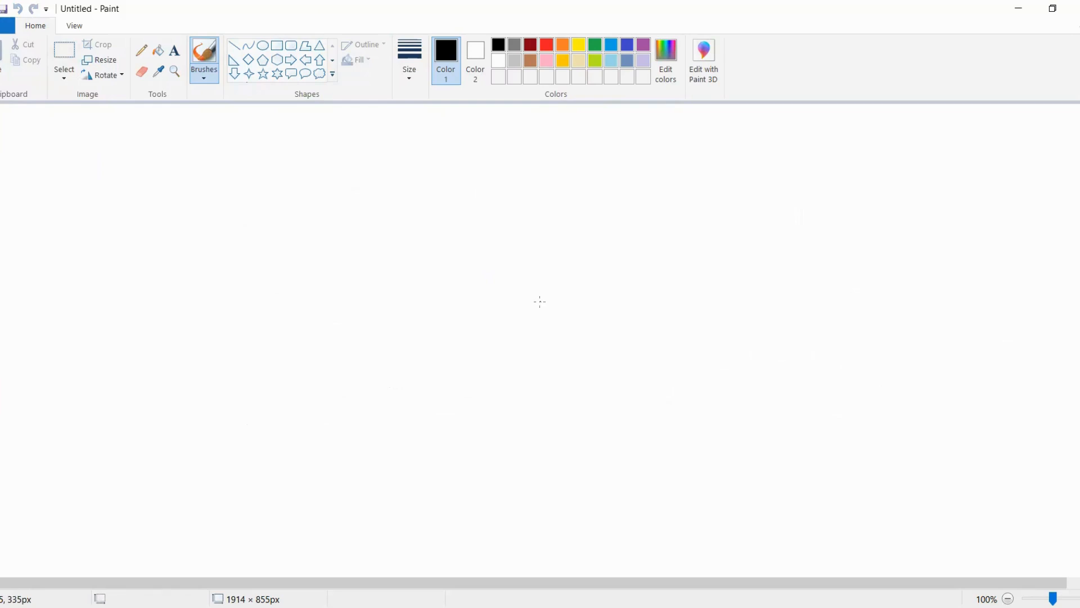
Step: Write "EBS" left of the canvas centre, underline it, and draw a box outline around it
click(359, 298)
mouse_move(367, 292)
mouse_down()
mouse_move(398, 326)
mouse_move(369, 302)
mouse_up()
drag(360, 294, 392, 288)
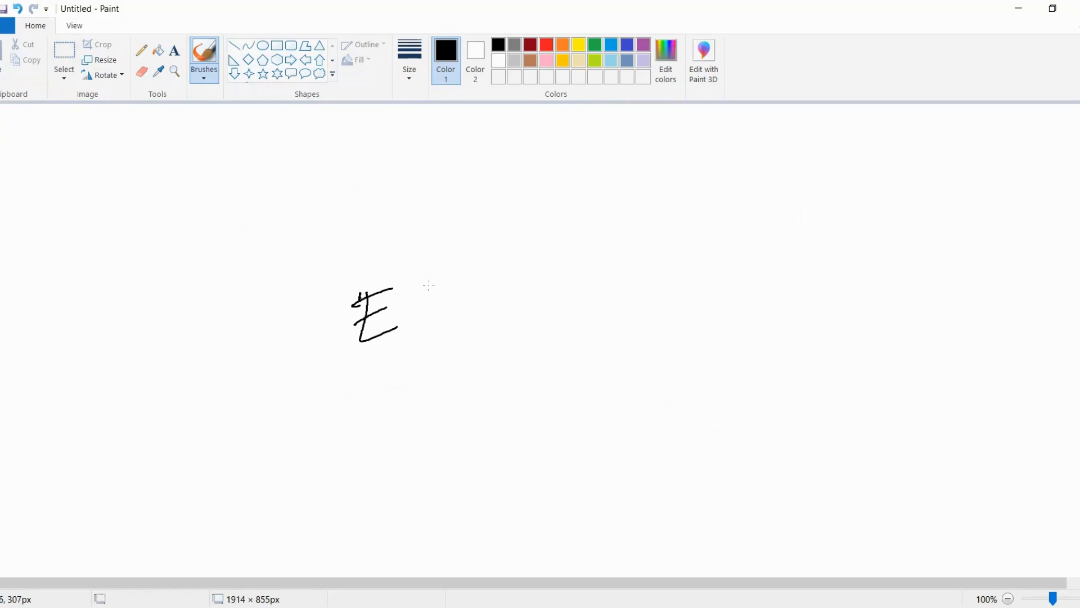
mouse_move(412, 289)
mouse_down()
mouse_move(436, 331)
mouse_move(406, 335)
mouse_up()
drag(457, 282, 423, 323)
drag(348, 362, 486, 319)
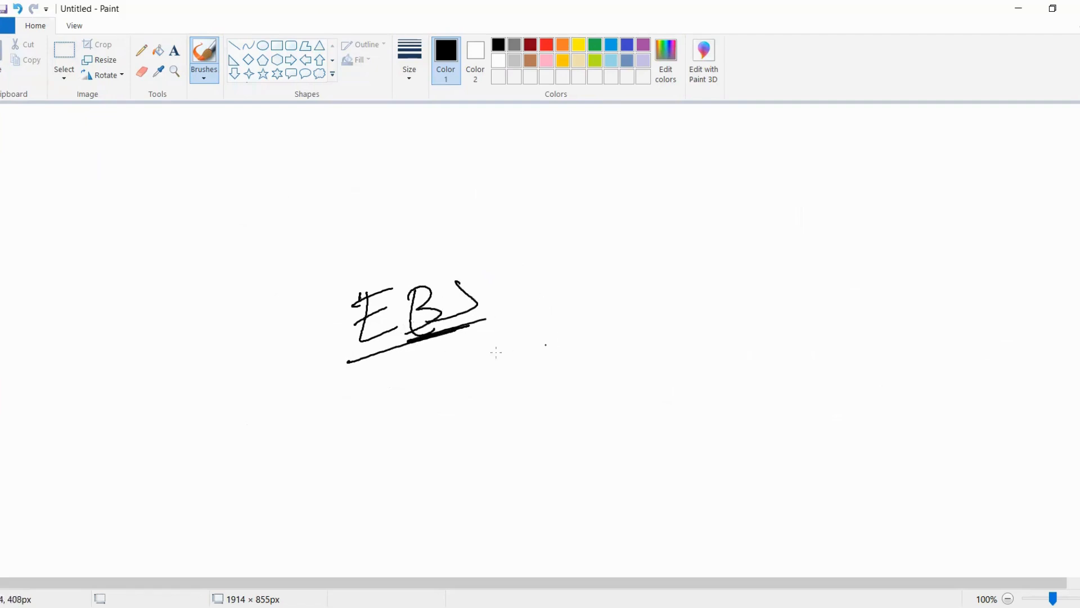
mouse_move(304, 295)
mouse_down()
mouse_move(505, 315)
mouse_move(374, 352)
mouse_up()
Step: Write the zone name "us-east-2b" below the EBS box
mouse_move(353, 402)
mouse_down()
mouse_move(431, 382)
mouse_move(476, 395)
mouse_up()
drag(482, 395, 587, 387)
drag(574, 384, 623, 383)
mouse_move(629, 374)
mouse_down()
mouse_move(651, 371)
mouse_move(669, 394)
mouse_up()
drag(679, 344, 678, 387)
Step: Draw a chip-like box with short pin lines near the right edge and write "asia-2a" beneath it
mouse_move(878, 217)
mouse_down()
mouse_move(964, 276)
mouse_move(903, 217)
mouse_up()
mouse_move(938, 194)
mouse_down()
mouse_move(940, 212)
mouse_move(998, 216)
mouse_up()
mouse_move(994, 246)
mouse_down()
mouse_move(967, 246)
mouse_move(938, 268)
mouse_up()
drag(891, 247, 848, 255)
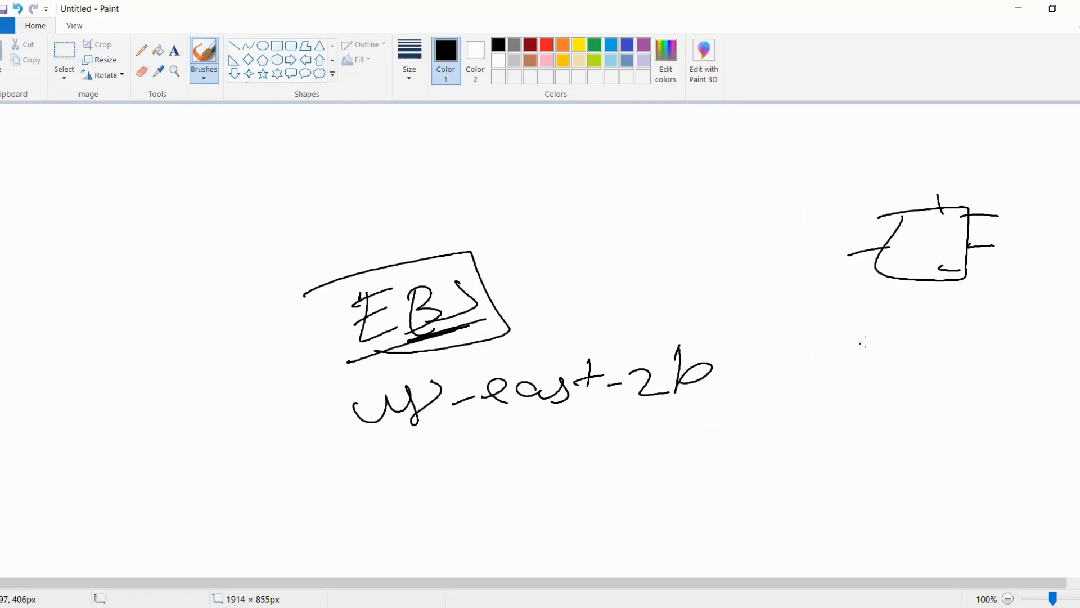
mouse_move(875, 328)
mouse_down()
mouse_move(880, 346)
mouse_move(909, 351)
mouse_move(941, 331)
mouse_move(1016, 347)
mouse_move(1032, 328)
mouse_move(1034, 353)
mouse_up()
drag(1064, 332, 1050, 344)
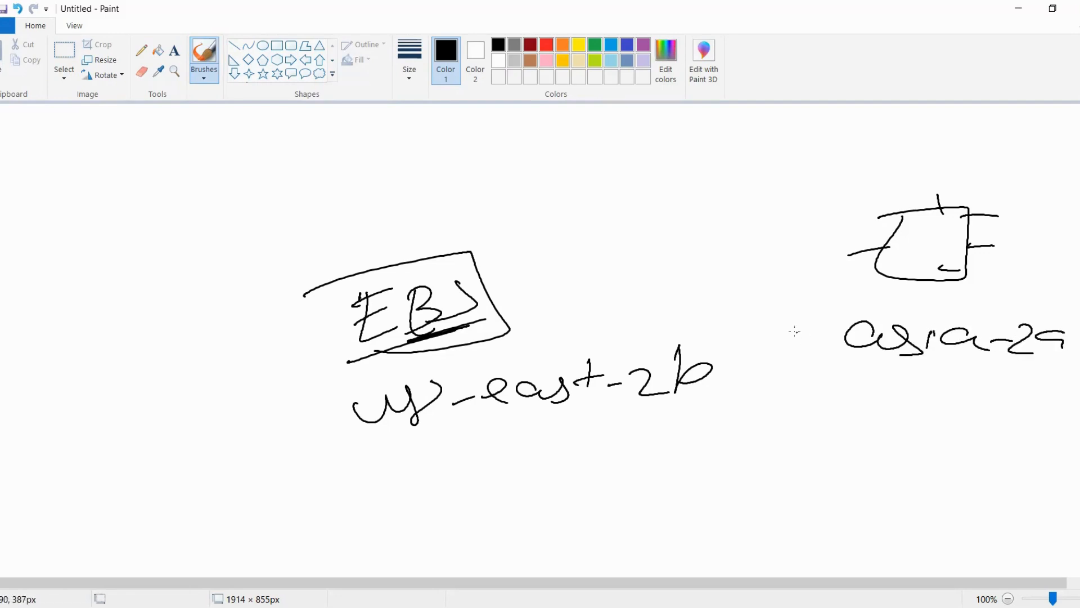
Step: Close the EBS box's left side and draw an arrow from it to a new container filled with scribbled lines
mouse_move(338, 272)
mouse_down()
mouse_move(331, 341)
mouse_move(424, 346)
mouse_up()
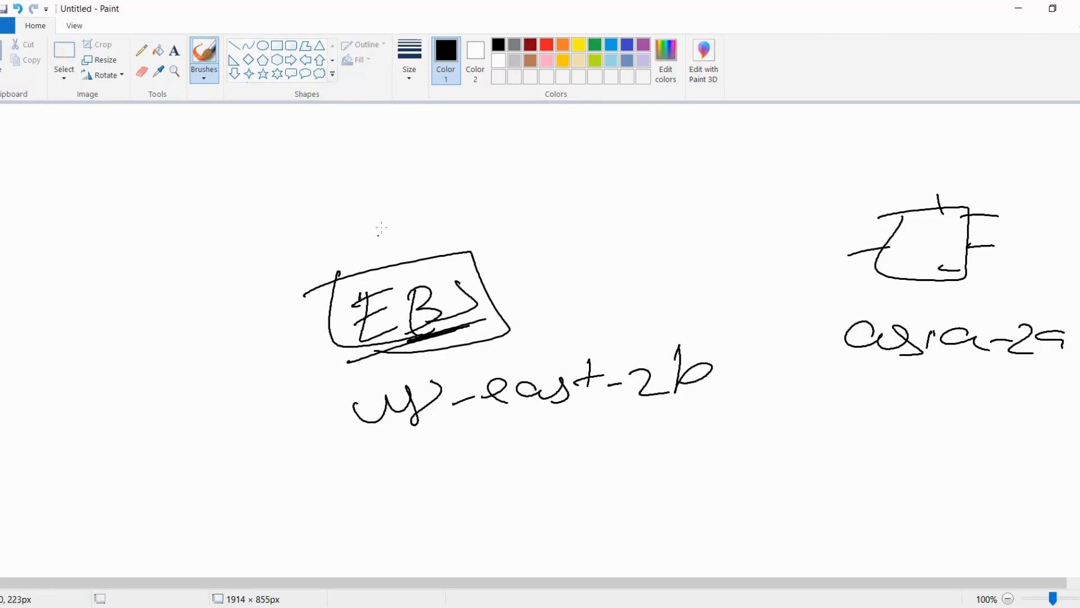
mouse_move(537, 185)
mouse_down()
mouse_move(558, 185)
mouse_move(570, 296)
mouse_move(560, 190)
mouse_up()
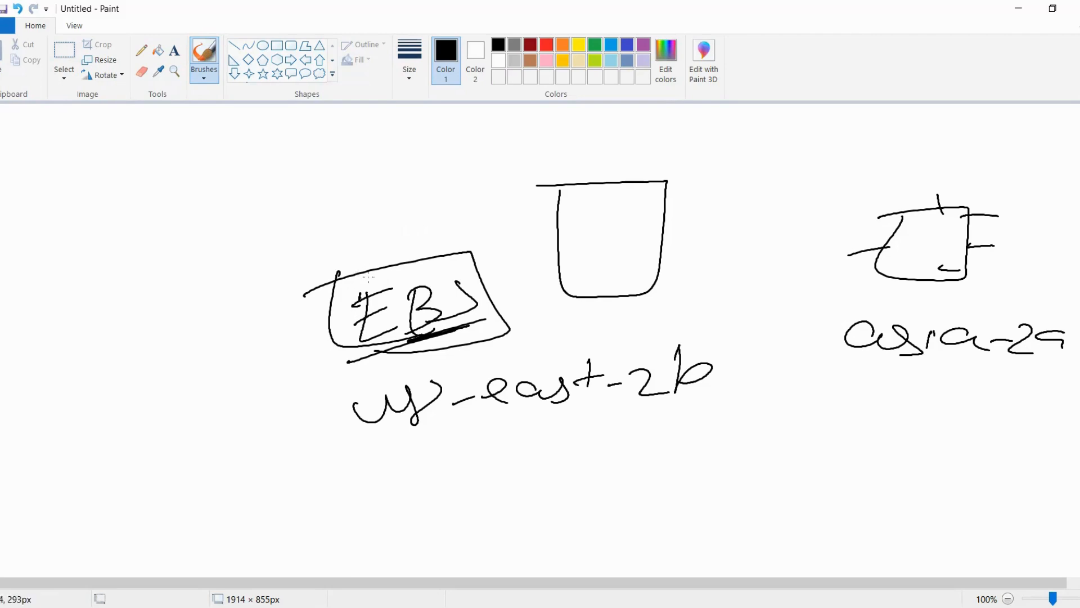
mouse_move(356, 275)
mouse_down()
mouse_move(363, 229)
mouse_move(526, 216)
mouse_move(534, 240)
mouse_move(641, 236)
mouse_up()
drag(574, 230, 637, 212)
drag(571, 275, 658, 259)
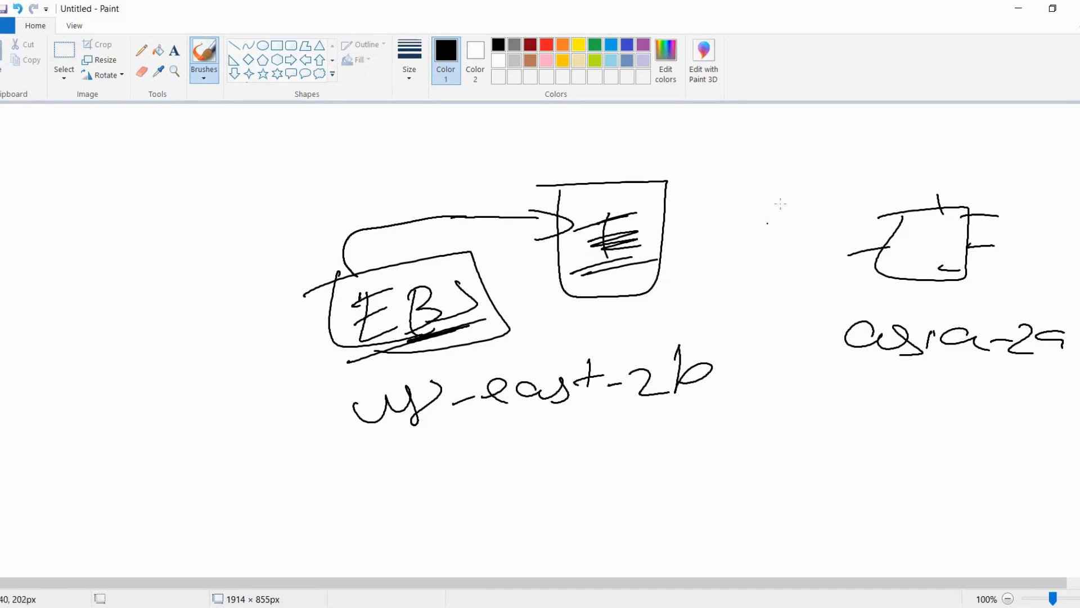
Step: Draw a second box labelled "EBS" above the chip-like box, with a curved arrow to it from the container
drag(662, 223, 687, 216)
mouse_move(802, 180)
mouse_down()
mouse_move(874, 214)
mouse_move(806, 156)
mouse_move(790, 203)
mouse_up()
mouse_move(838, 133)
mouse_down()
mouse_move(857, 161)
mouse_move(859, 134)
mouse_move(875, 141)
mouse_move(893, 166)
mouse_move(882, 168)
mouse_up()
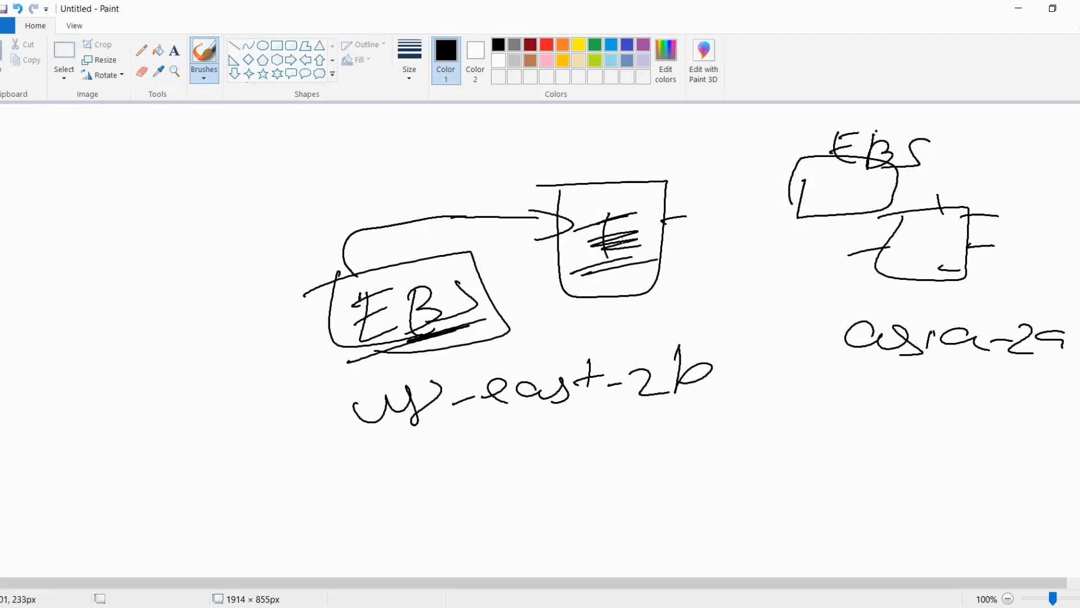
mouse_move(600, 243)
mouse_down()
mouse_move(609, 188)
mouse_move(652, 150)
mouse_move(766, 160)
mouse_move(806, 190)
mouse_move(836, 196)
mouse_move(818, 197)
mouse_up()
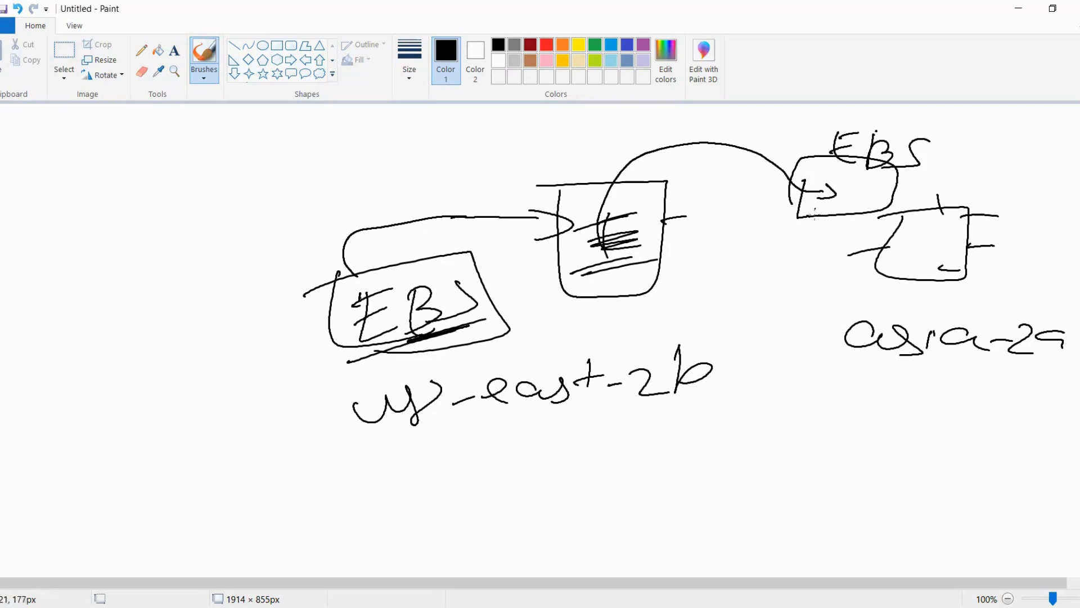
Step: Draw an arrow toward "asia-2a" and another from the second EBS box to the chip-like box
mouse_move(800, 251)
mouse_down()
mouse_move(838, 298)
mouse_move(829, 313)
mouse_up()
mouse_move(839, 214)
mouse_down()
mouse_move(830, 259)
mouse_move(855, 263)
mouse_up()
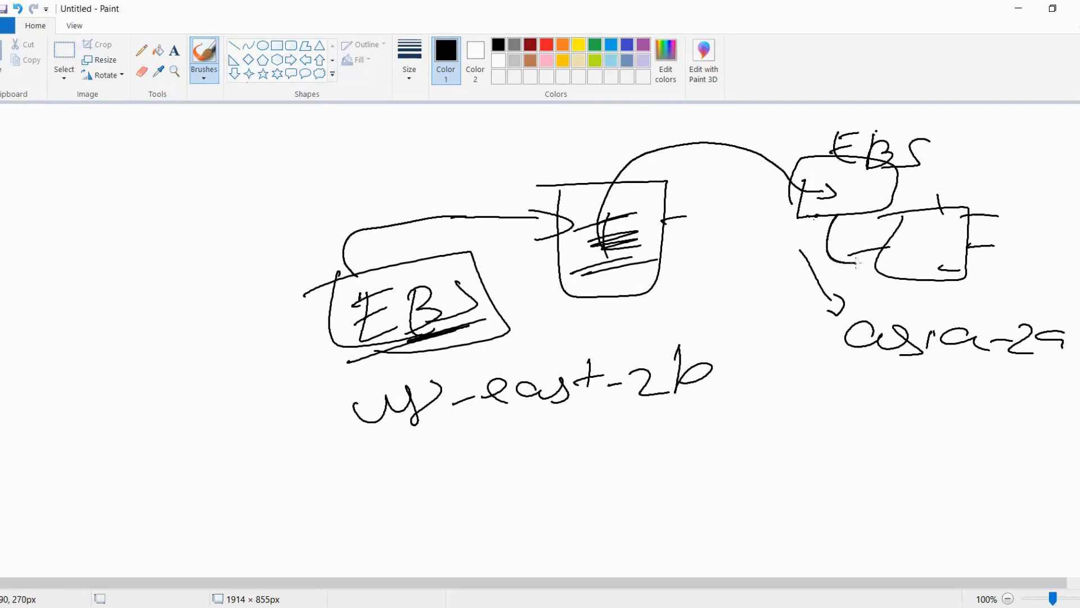
drag(867, 260, 866, 276)
click(935, 250)
Step: Write the notes "create EBS" and "attach EBS" one below the other beside the first EBS box
click(388, 195)
mouse_move(48, 308)
mouse_down()
mouse_move(38, 307)
mouse_move(80, 315)
mouse_move(123, 288)
mouse_move(146, 303)
mouse_move(135, 275)
mouse_up()
drag(153, 288, 175, 289)
mouse_move(192, 242)
mouse_down()
mouse_move(216, 266)
mouse_move(209, 225)
mouse_move(247, 265)
mouse_up()
drag(263, 218, 246, 270)
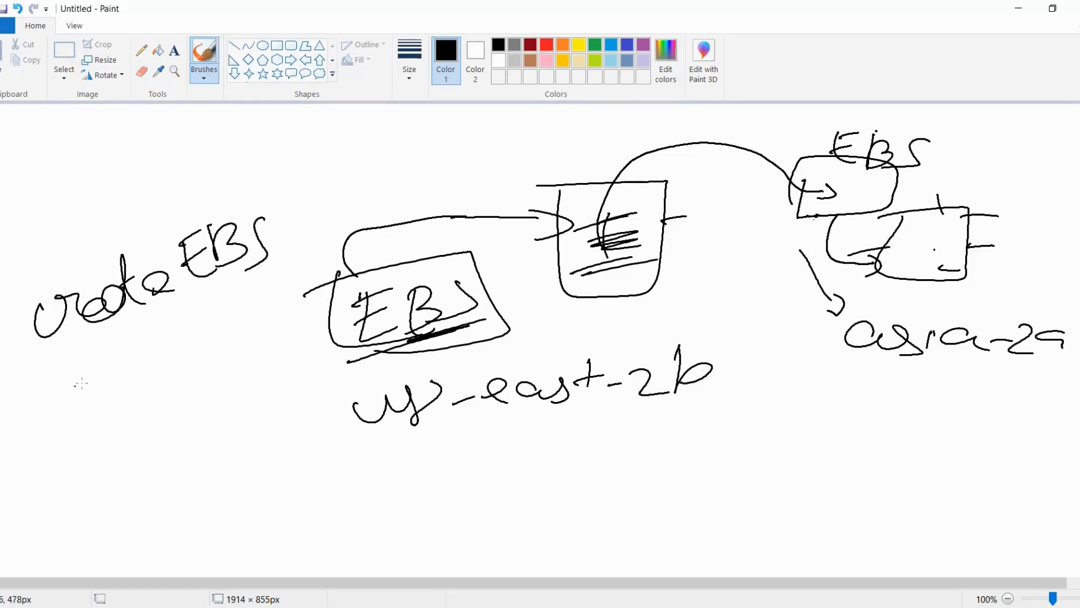
mouse_move(82, 383)
mouse_down()
mouse_move(140, 344)
mouse_move(182, 361)
mouse_move(234, 338)
mouse_move(264, 304)
mouse_move(259, 317)
mouse_move(304, 320)
mouse_move(316, 290)
mouse_move(296, 336)
mouse_up()
Step: Write "mount EBS" below the "attach EBS" note
drag(99, 463, 219, 426)
drag(228, 390, 222, 430)
drag(207, 419, 230, 405)
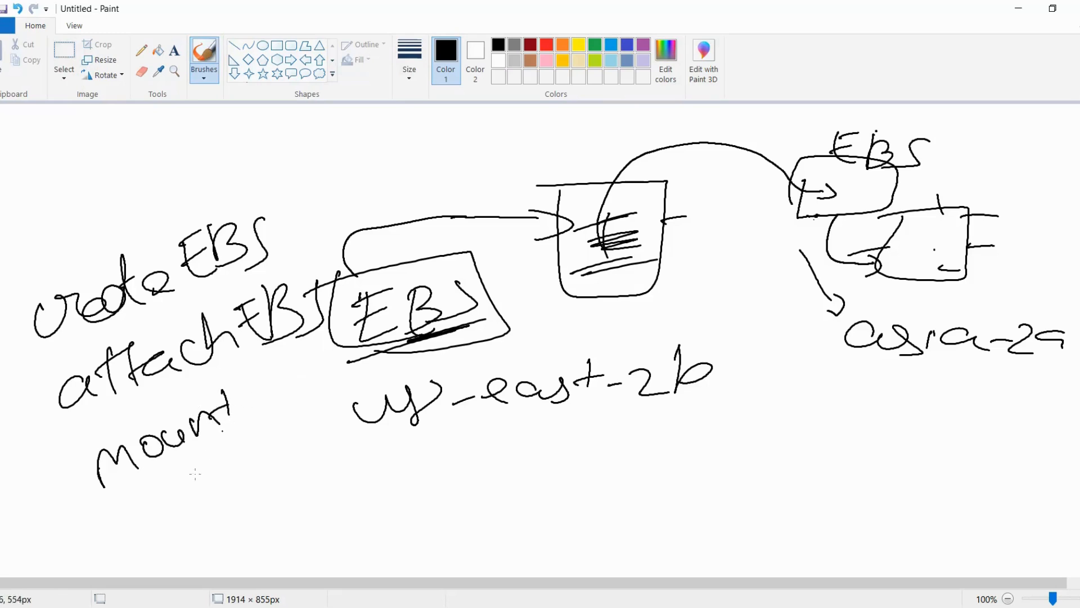
mouse_move(142, 483)
mouse_down()
mouse_move(148, 509)
mouse_move(175, 510)
mouse_up()
drag(169, 466, 185, 500)
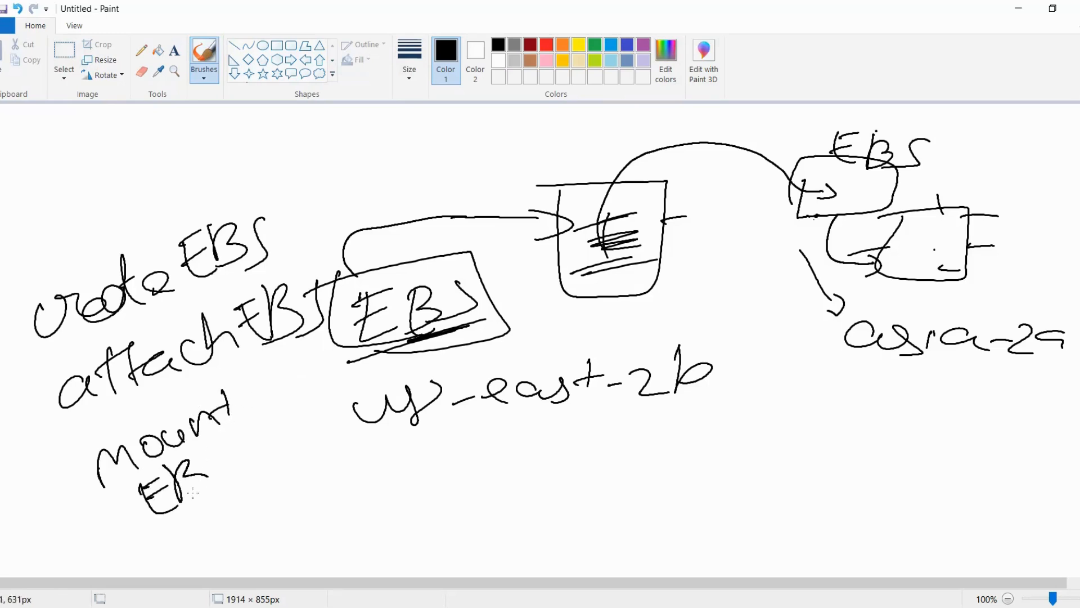
drag(228, 449, 209, 490)
Step: Continue the mount note with "on the EC2" and underline "EC2" twice
drag(275, 462, 303, 475)
mouse_move(330, 445)
mouse_down()
mouse_move(327, 475)
mouse_move(378, 468)
mouse_move(415, 488)
mouse_move(450, 487)
mouse_up()
mouse_move(395, 454)
mouse_down()
mouse_move(435, 439)
mouse_move(445, 467)
mouse_up()
drag(471, 450, 479, 483)
mouse_move(489, 450)
mouse_down()
mouse_move(496, 463)
mouse_move(550, 466)
mouse_up()
drag(395, 520, 528, 479)
drag(450, 505, 627, 461)
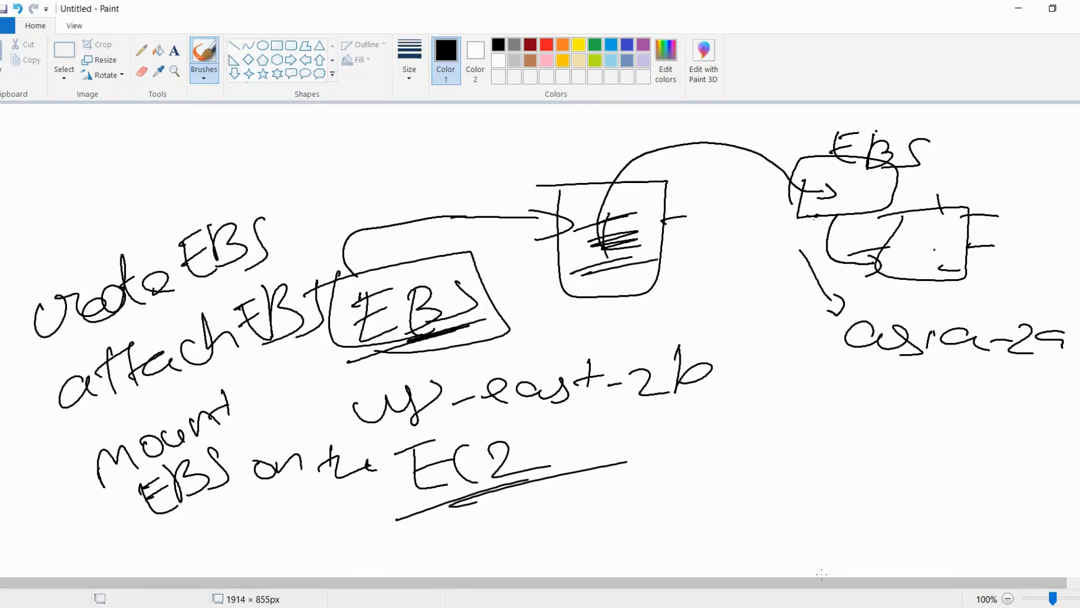
Step: Switch to the AWS console in the browser and open the EC2 form for launching an instance
key(alt+Tab)
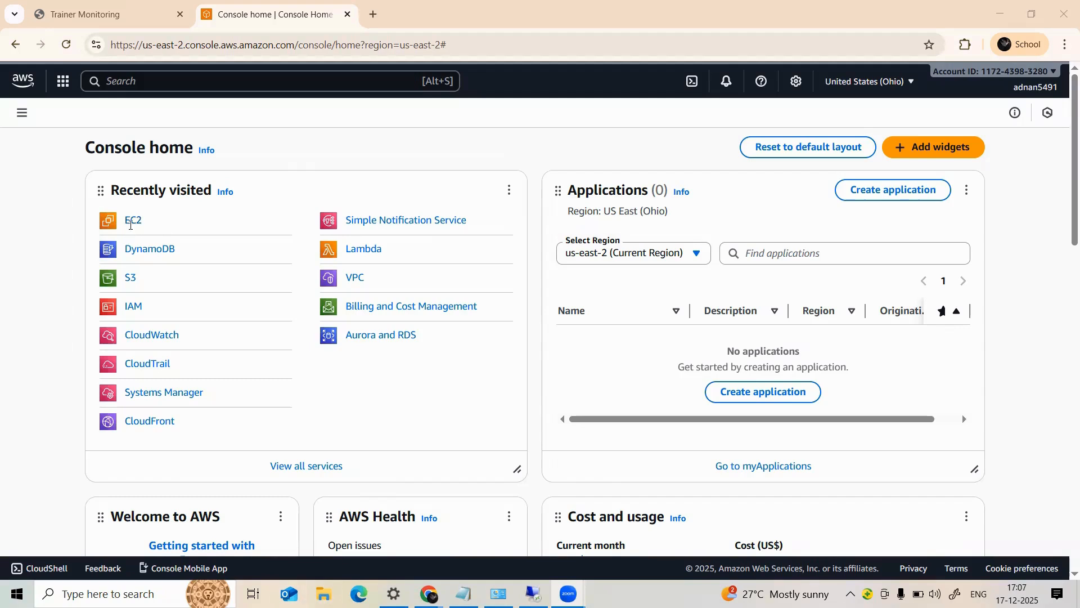
click(133, 221)
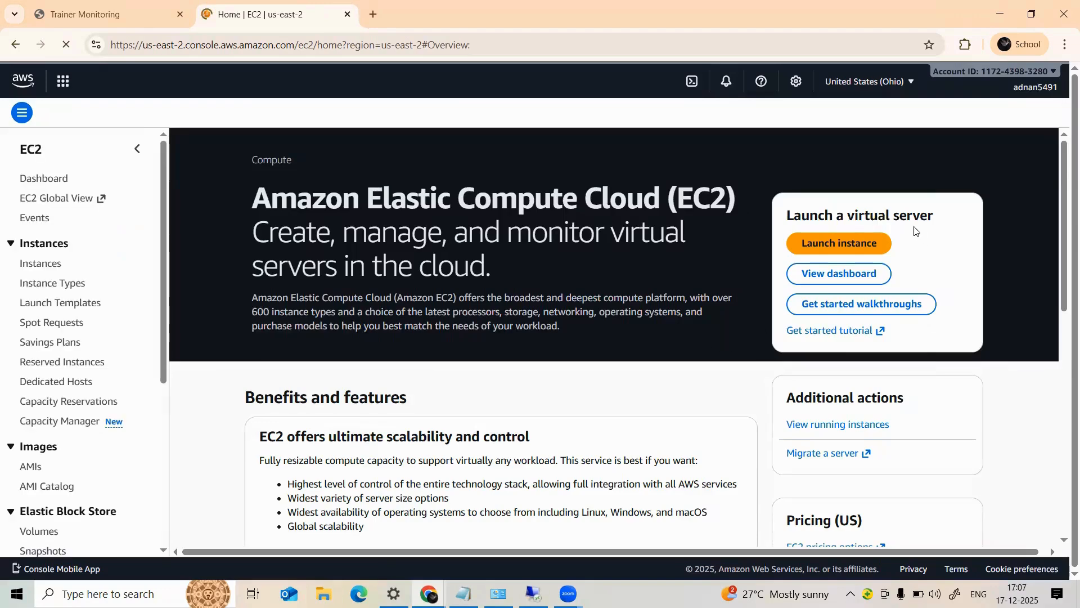
click(844, 242)
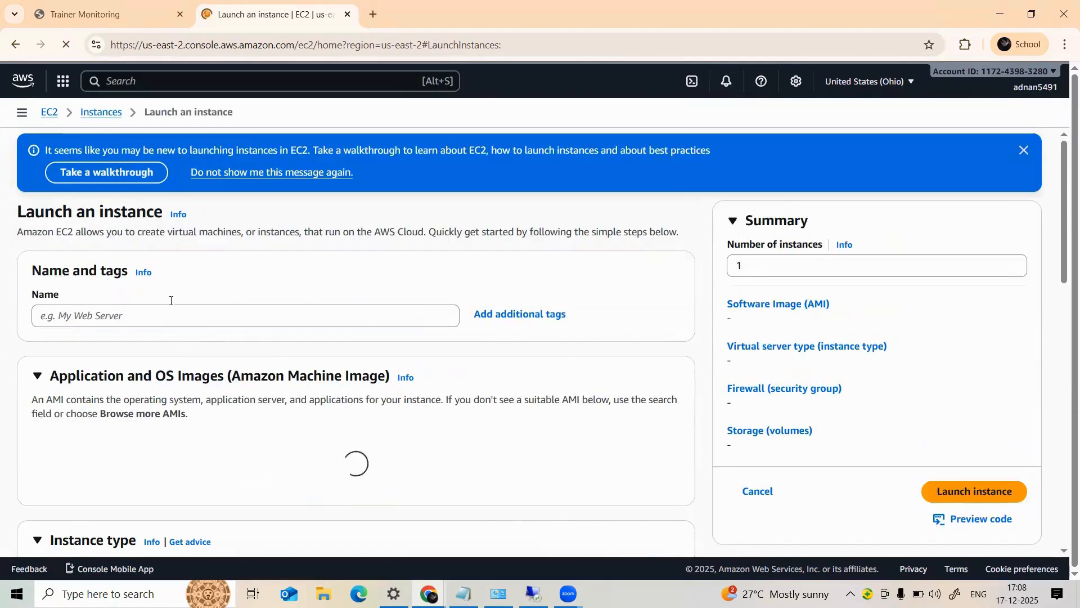
Step: Review the instance's network and storage settings, and choose to proceed without a key pair
scroll(102, 306, down, 4)
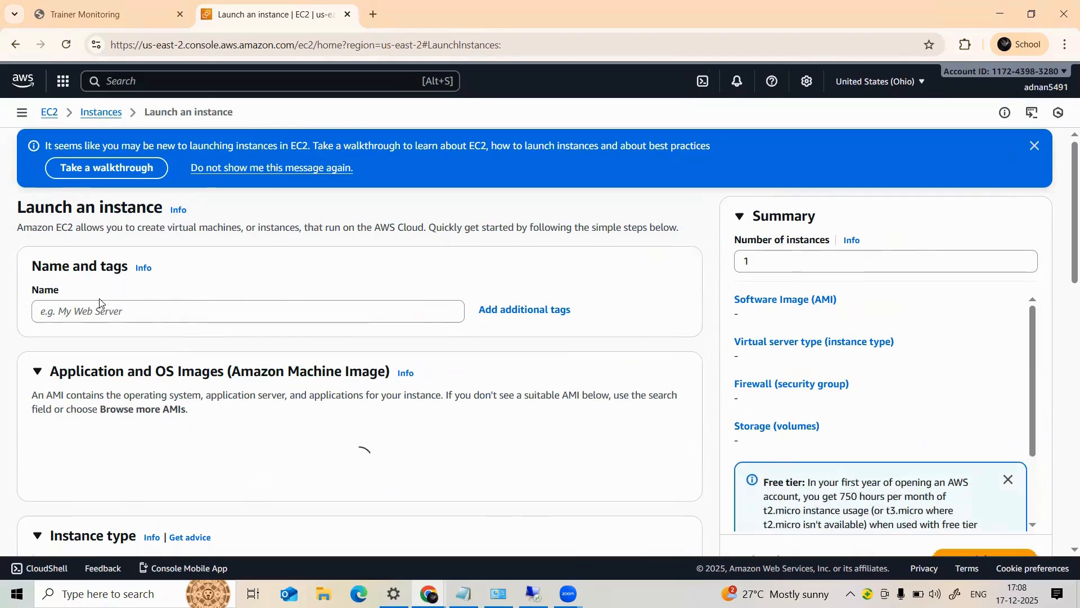
scroll(113, 315, down, 15)
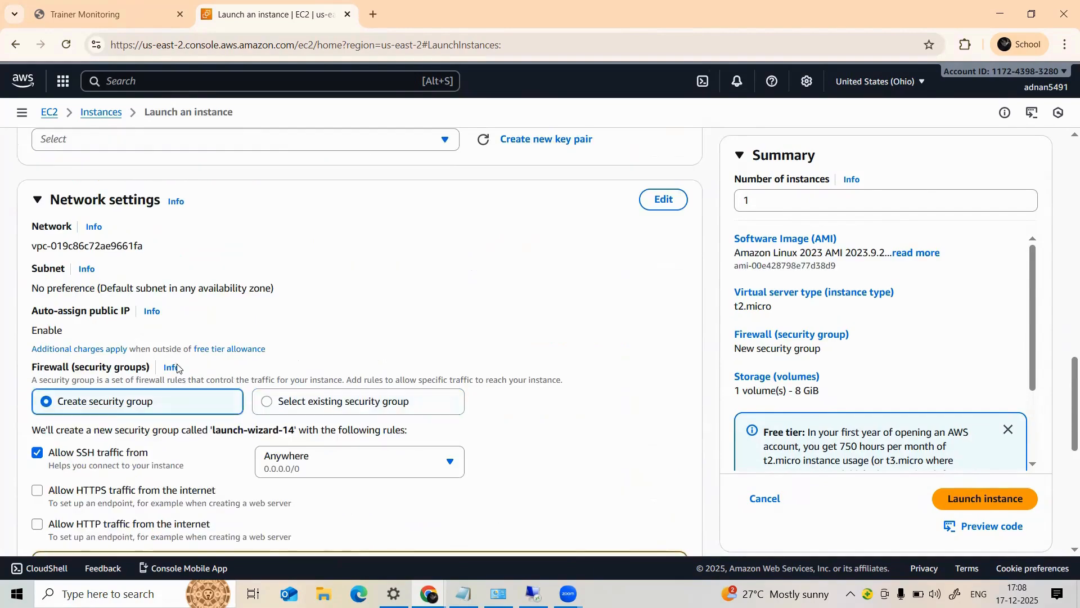
scroll(141, 352, down, 5)
scroll(139, 355, down, 3)
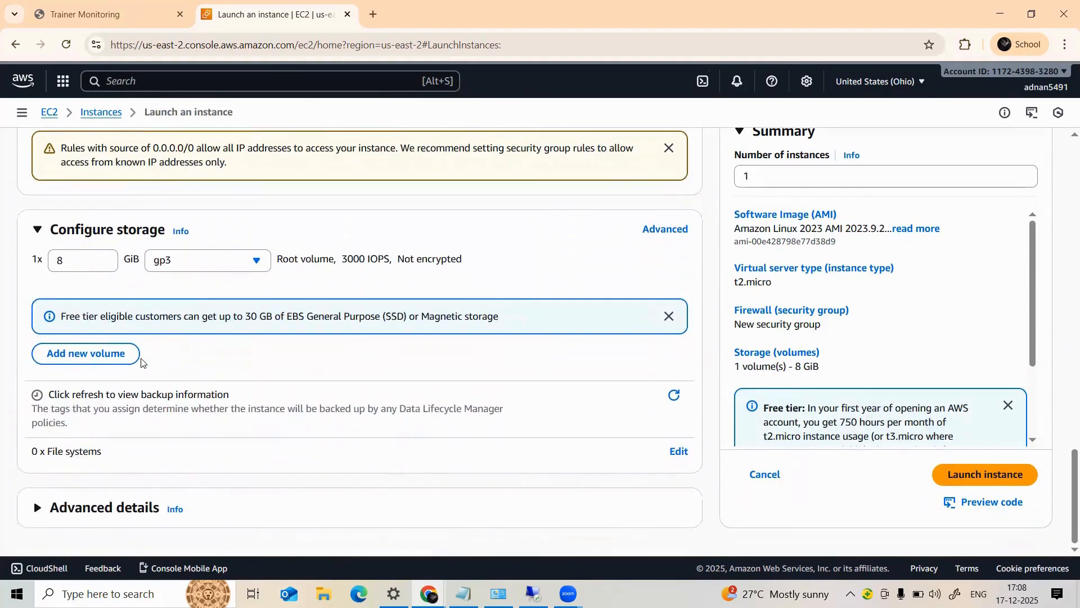
scroll(141, 354, up, 5)
scroll(153, 350, up, 4)
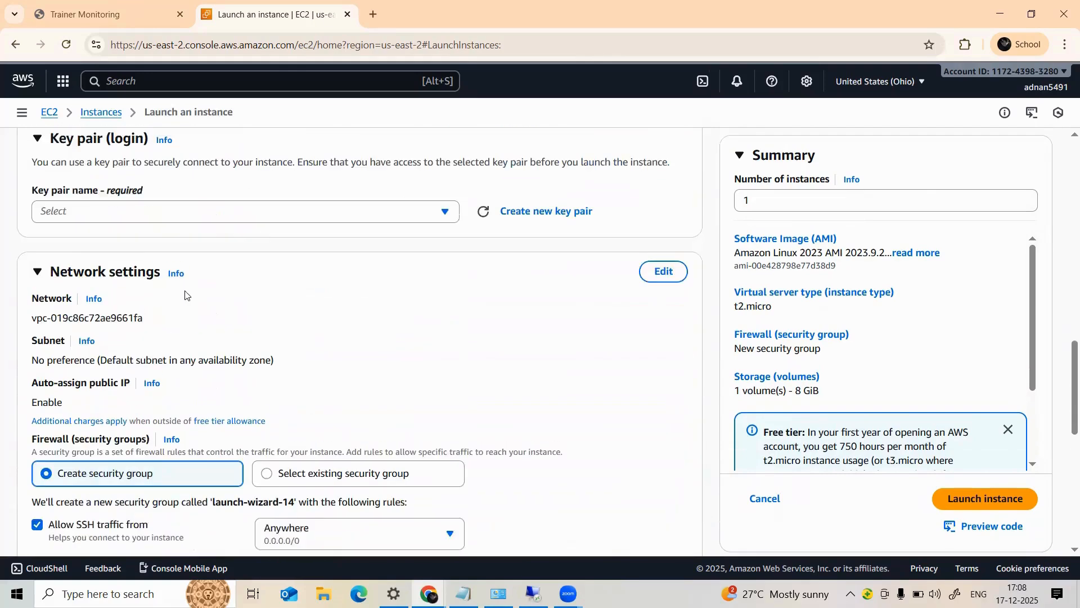
scroll(185, 294, up, 3)
click(186, 352)
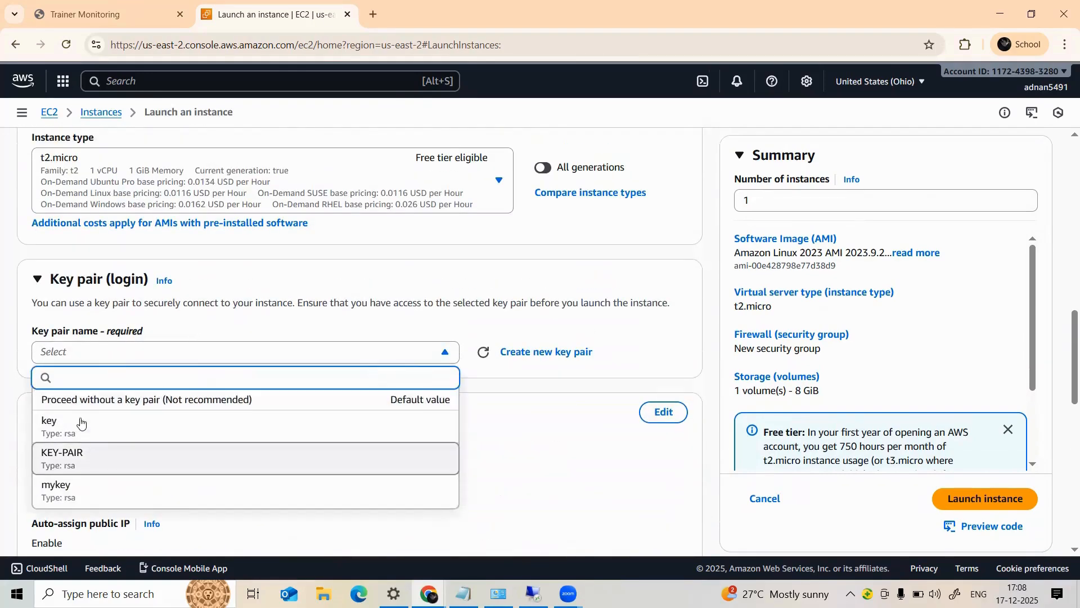
click(89, 402)
Step: Launch one t2.micro Amazon Linux 2023 instance with the default 8 GiB gp3 storage
scroll(88, 402, up, 4)
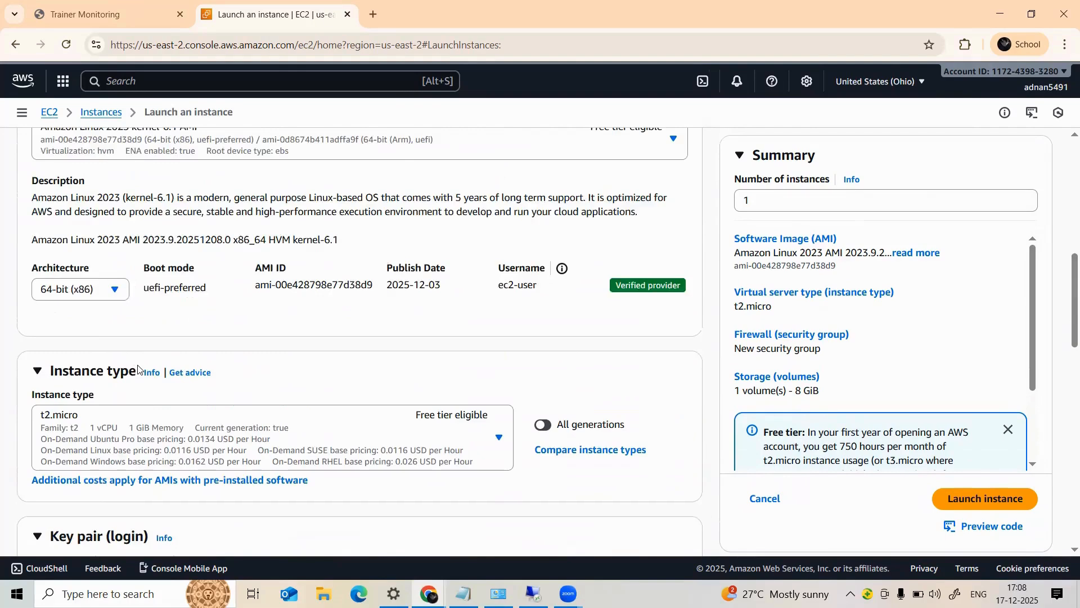
scroll(838, 447, down, 15)
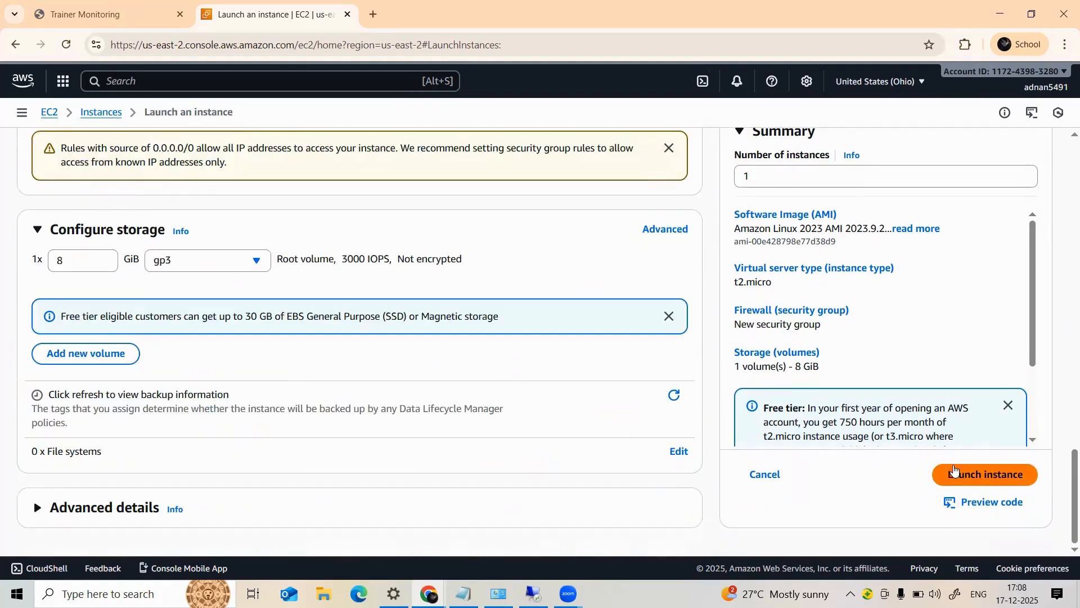
click(953, 472)
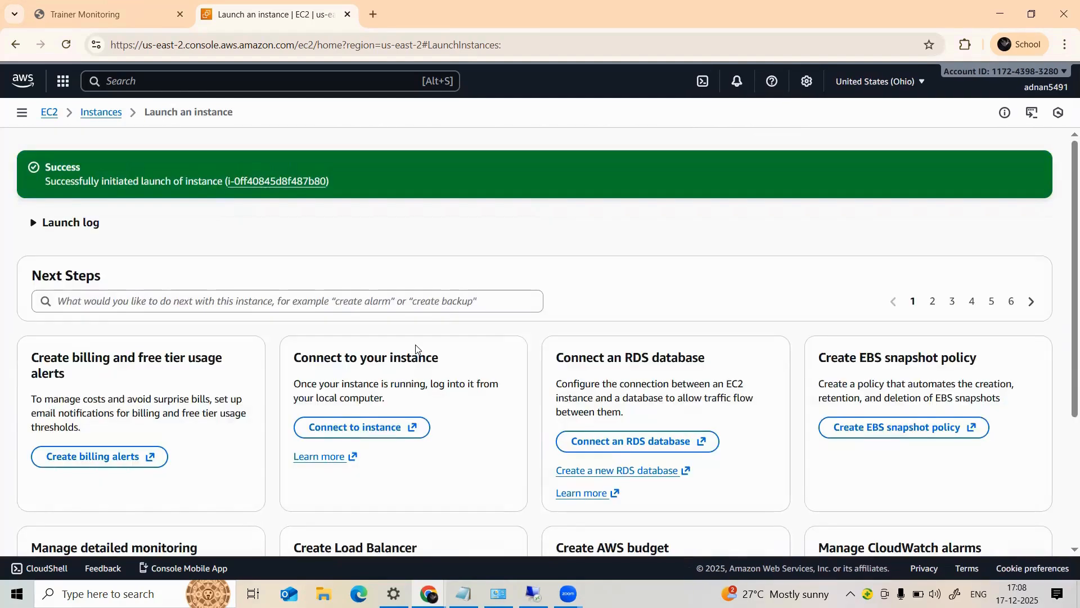
Step: Open the launched instance's page and go through the EC2 dashboard to the list of running instances
click(264, 182)
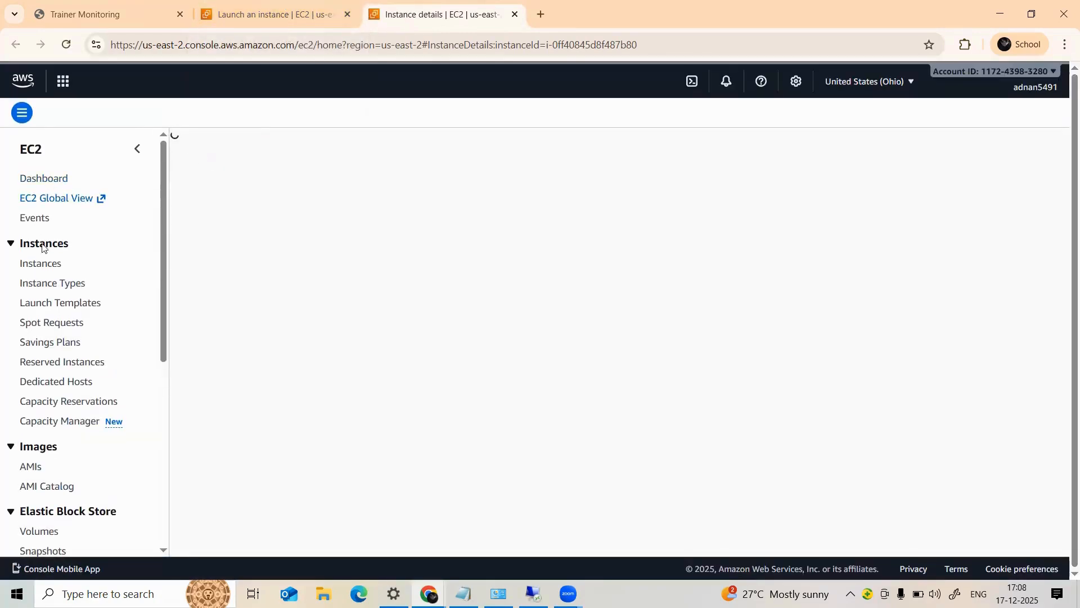
click(56, 179)
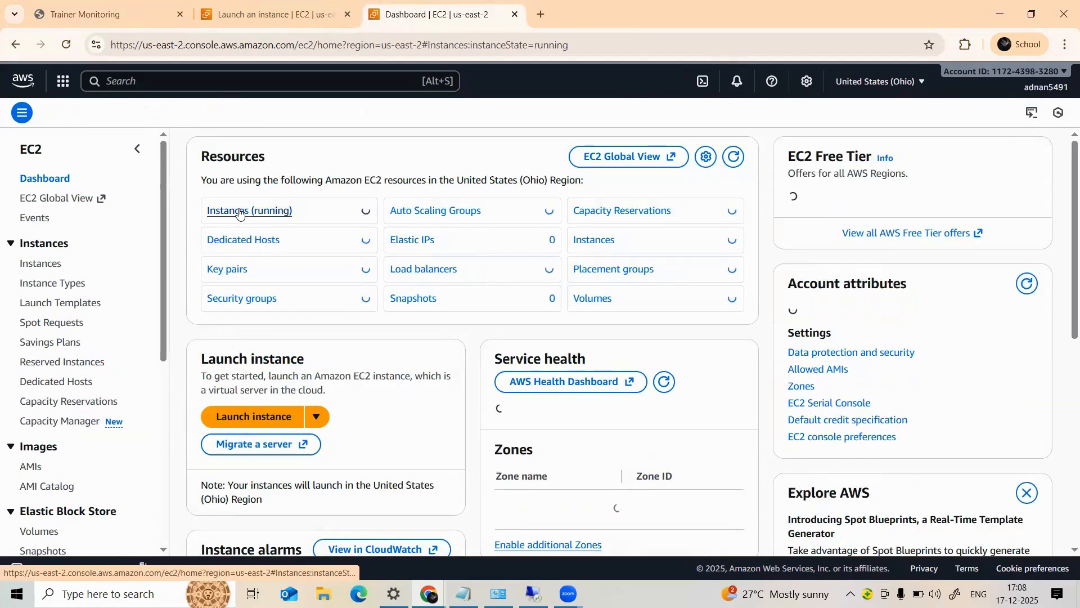
click(281, 214)
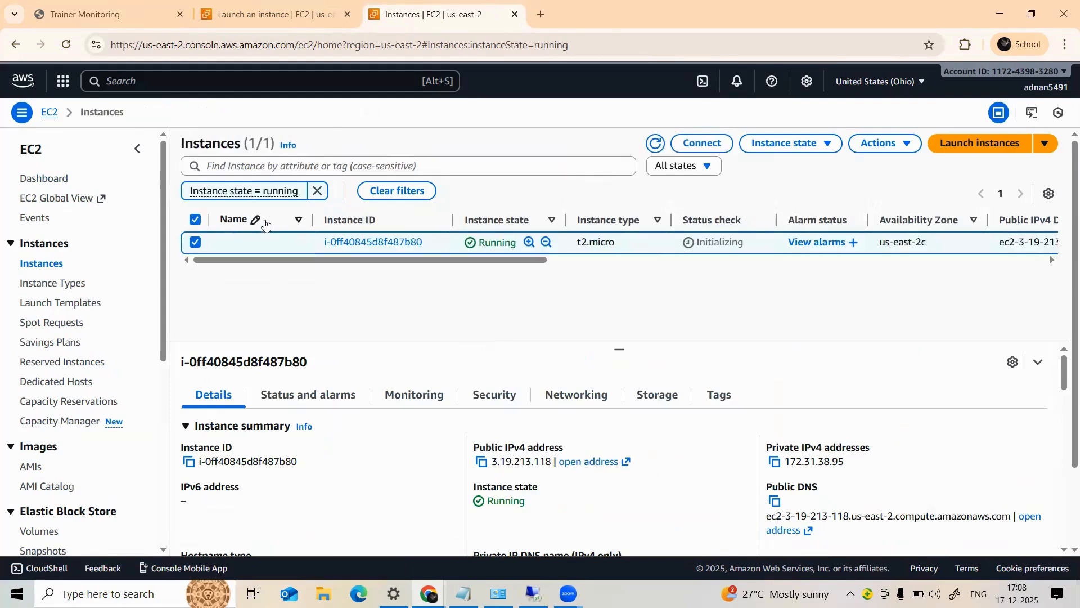
Step: Sort the instances by name and name the running instance ec2-ebs
click(301, 221)
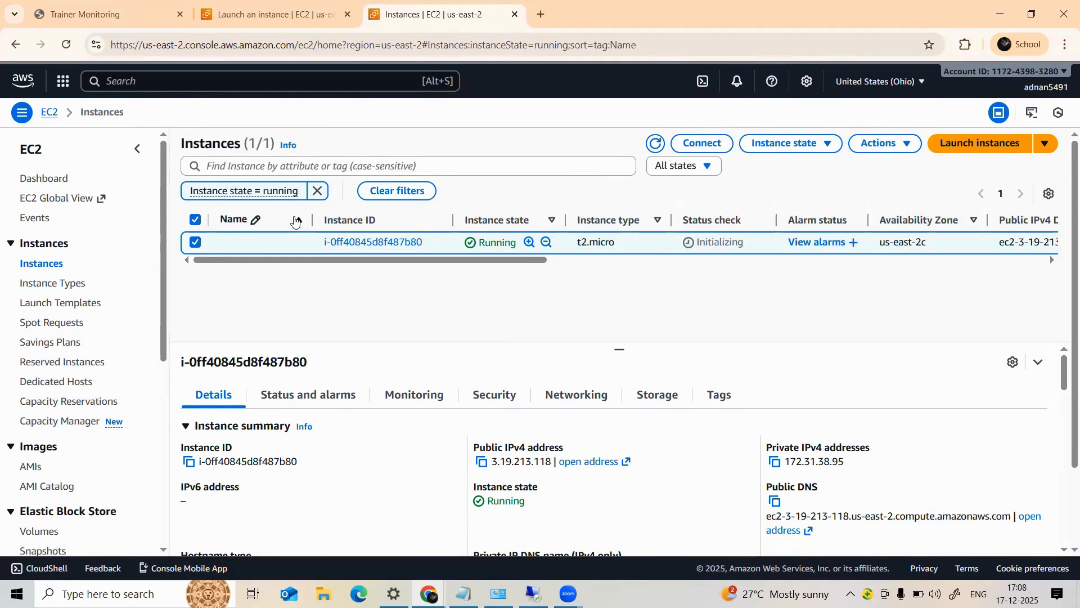
click(229, 243)
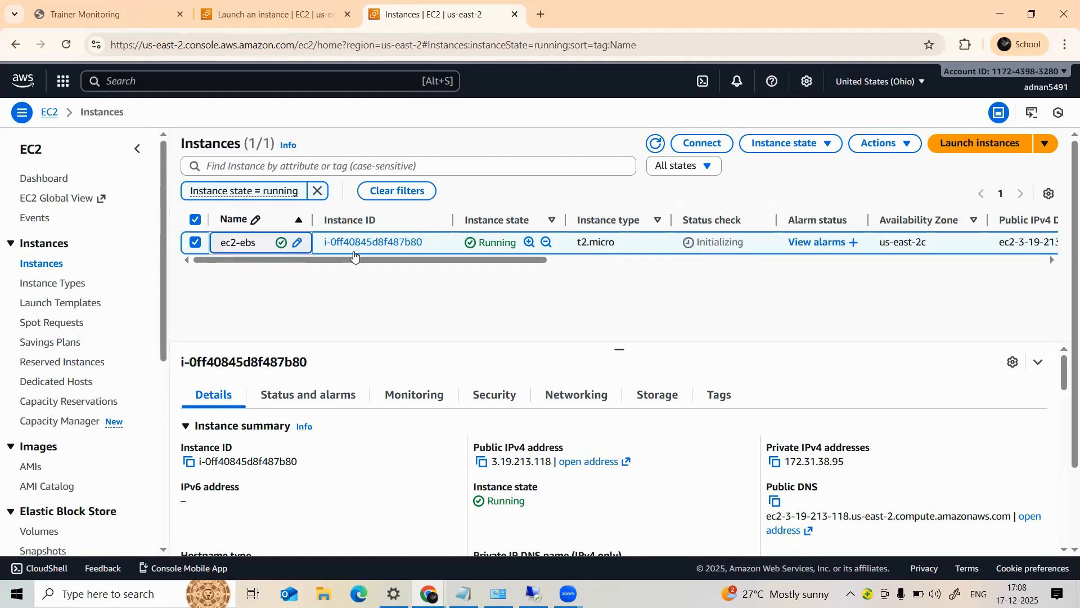
key(Return)
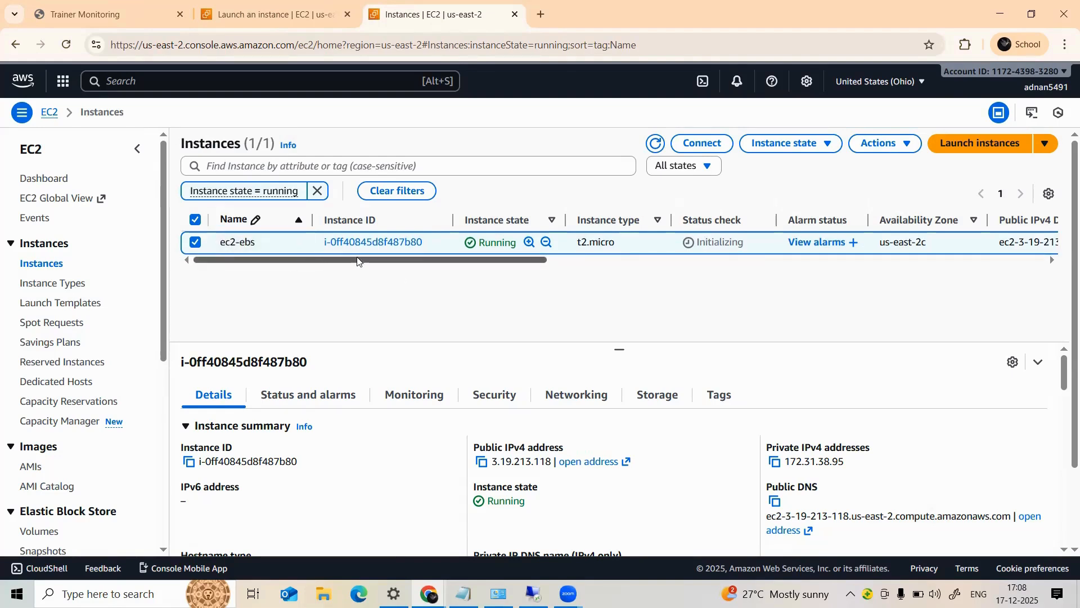
Step: Check the ec2-ebs instance's availability zone and remaining columns in the instances table
drag(382, 261, 311, 254)
drag(378, 261, 526, 260)
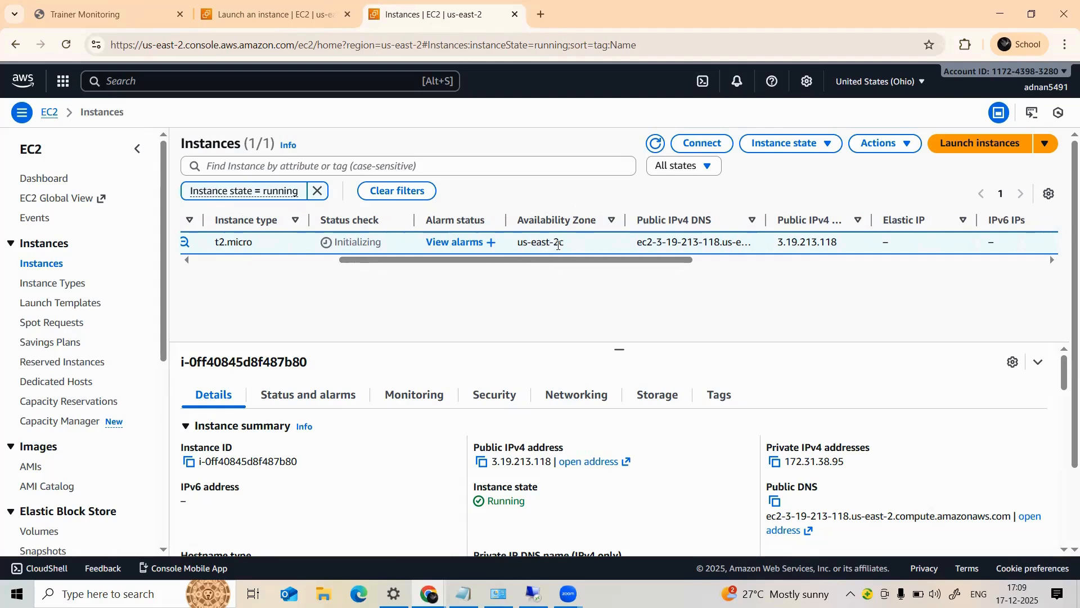
drag(511, 270, 247, 272)
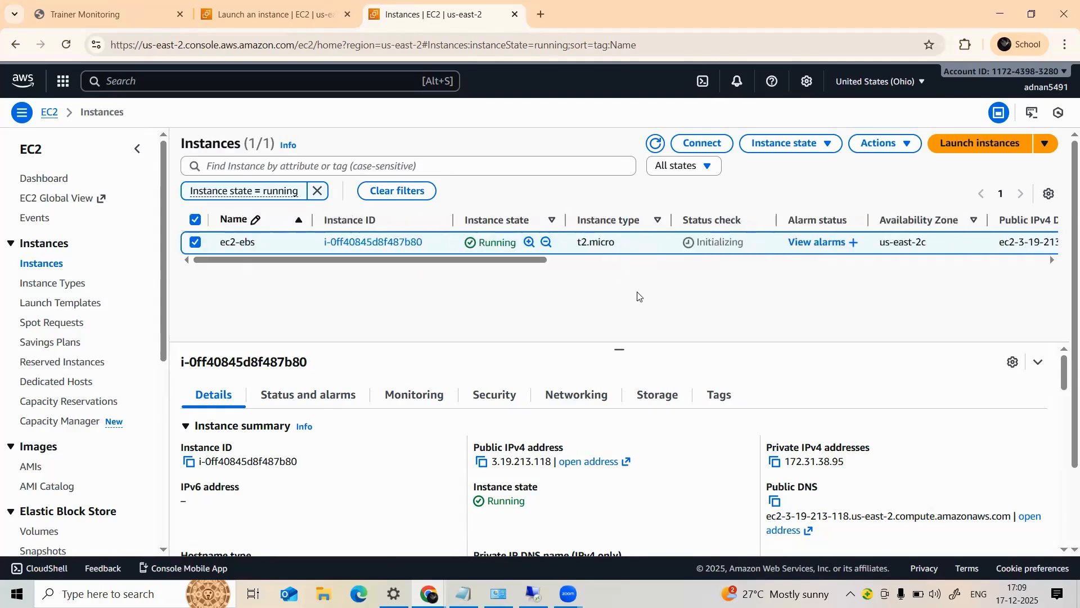
Step: Connect to the ec2-ebs instance through EC2 Instance Connect using its public IPv4 address and username ec2-user
click(702, 143)
scroll(721, 442, down, 1)
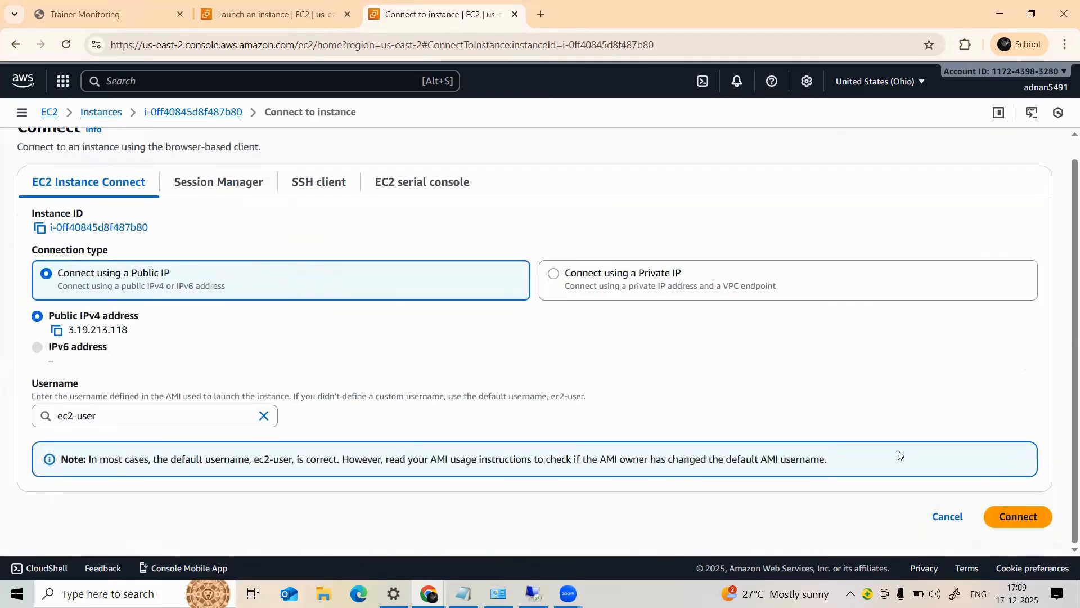
click(988, 513)
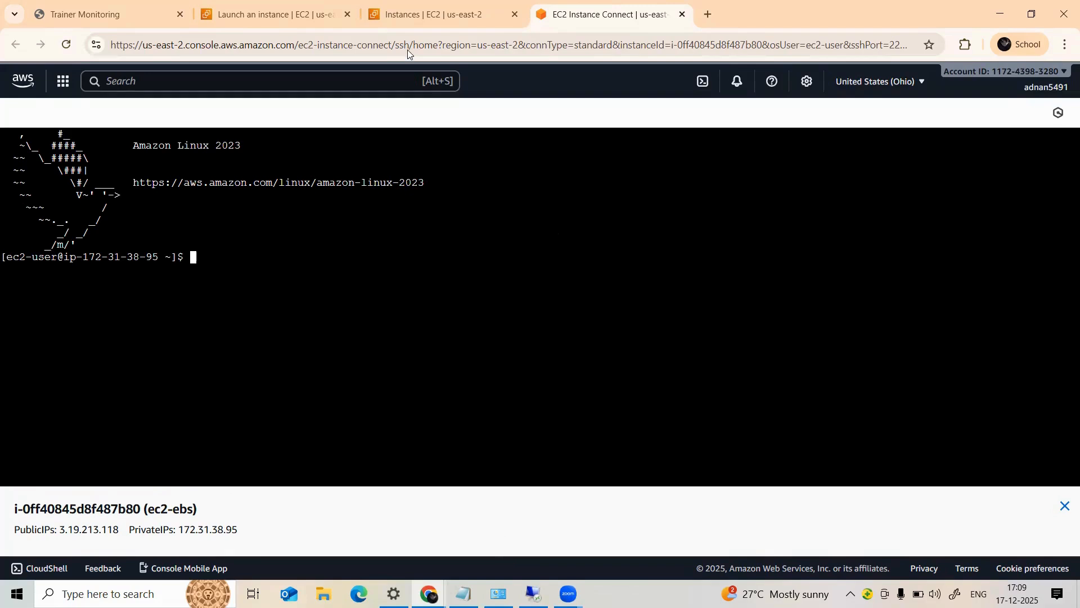
Step: Start creating an EBS volume from the EC2 volumes list, with type General Purpose SSD (gp3) and size 10 GiB
click(411, 8)
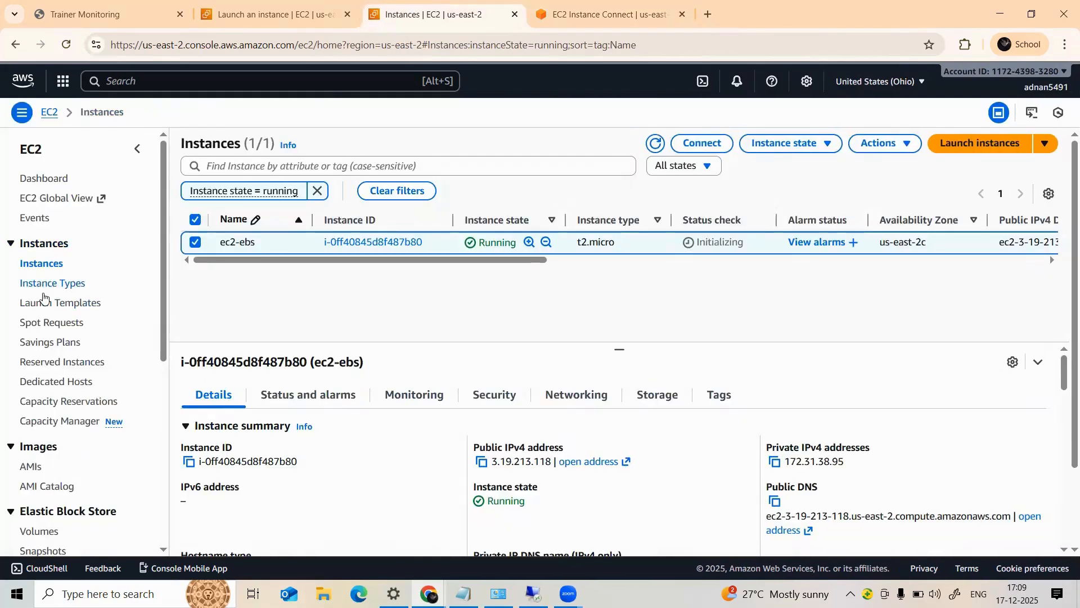
scroll(43, 297, down, 1)
click(45, 462)
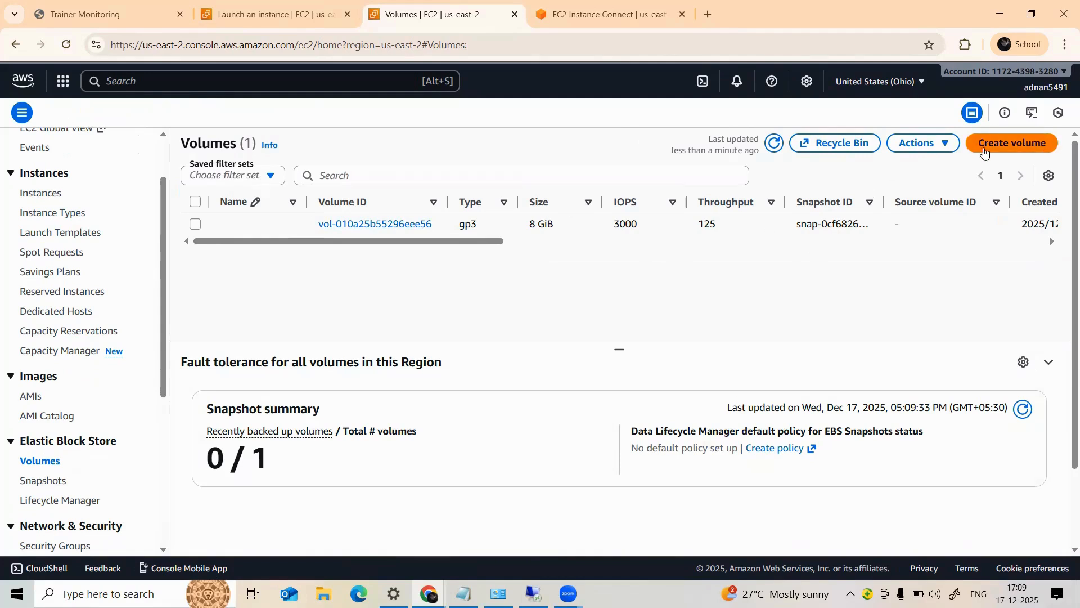
click(991, 144)
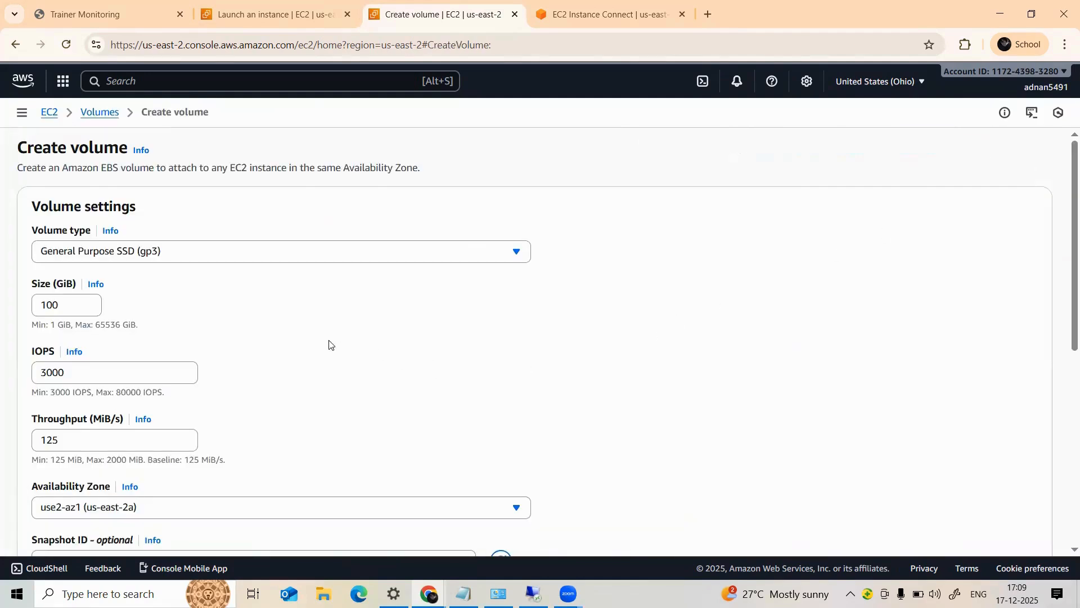
click(73, 308)
click(133, 252)
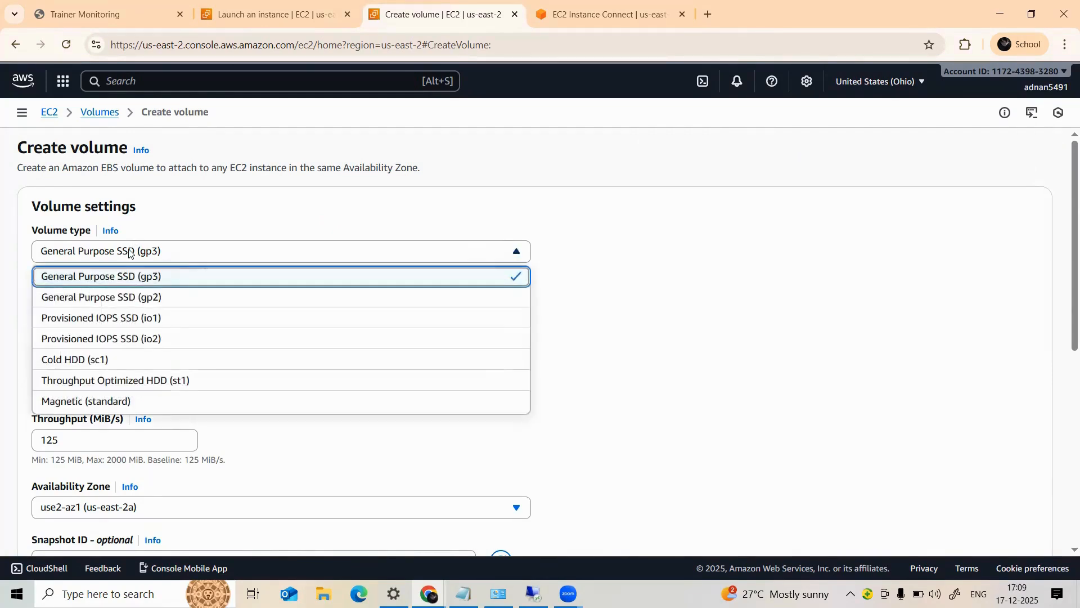
click(146, 277)
Step: Set the new volume's availability zone to use2-az3 (us-east-2c), create it without a snapshot and refresh the volumes list
scroll(211, 280, down, 1)
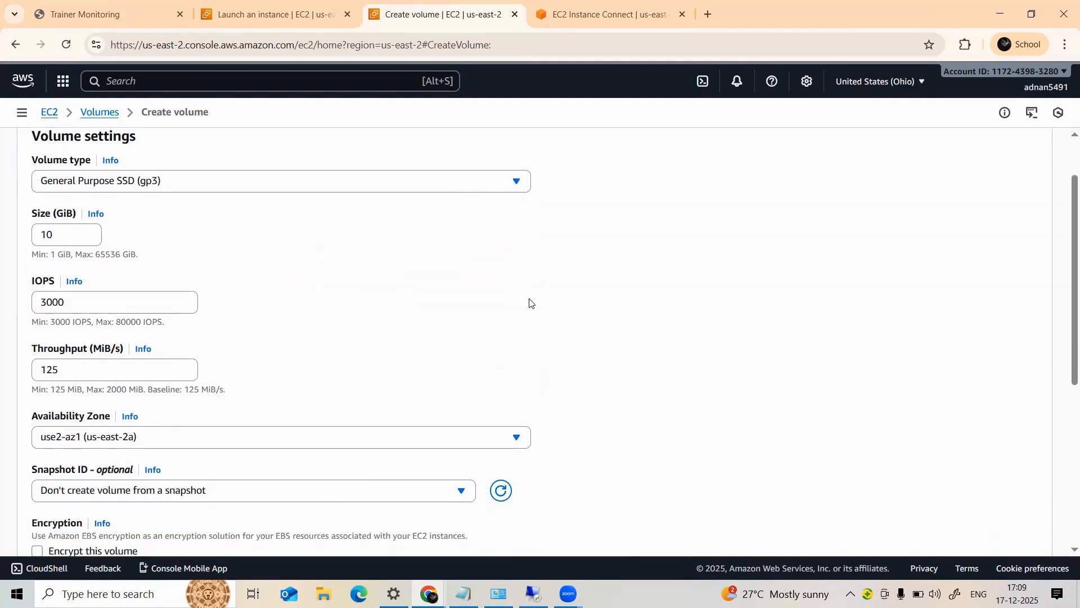
scroll(242, 393, down, 2)
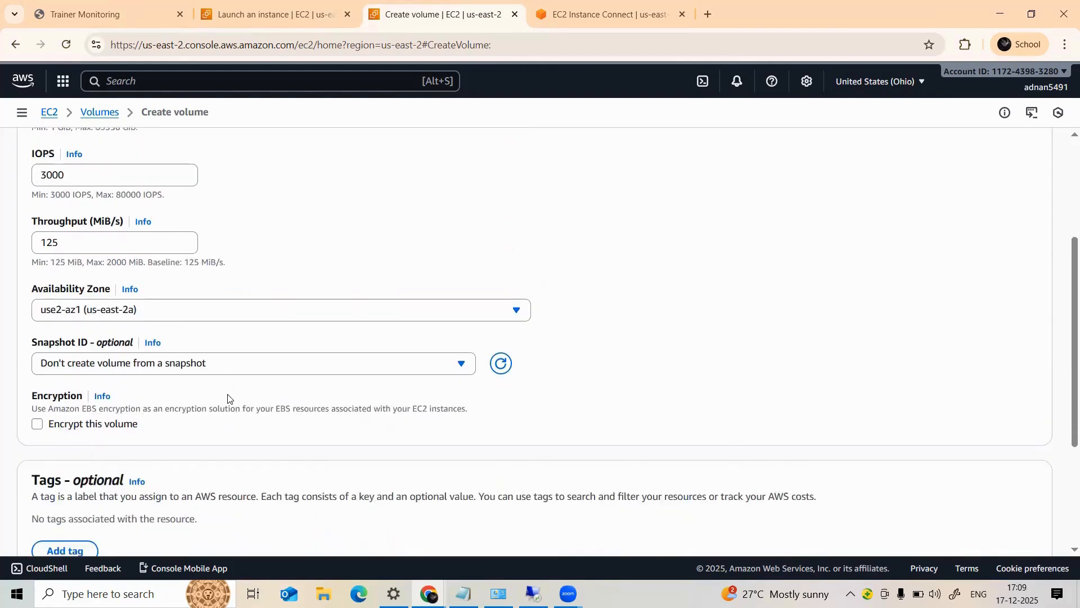
click(128, 299)
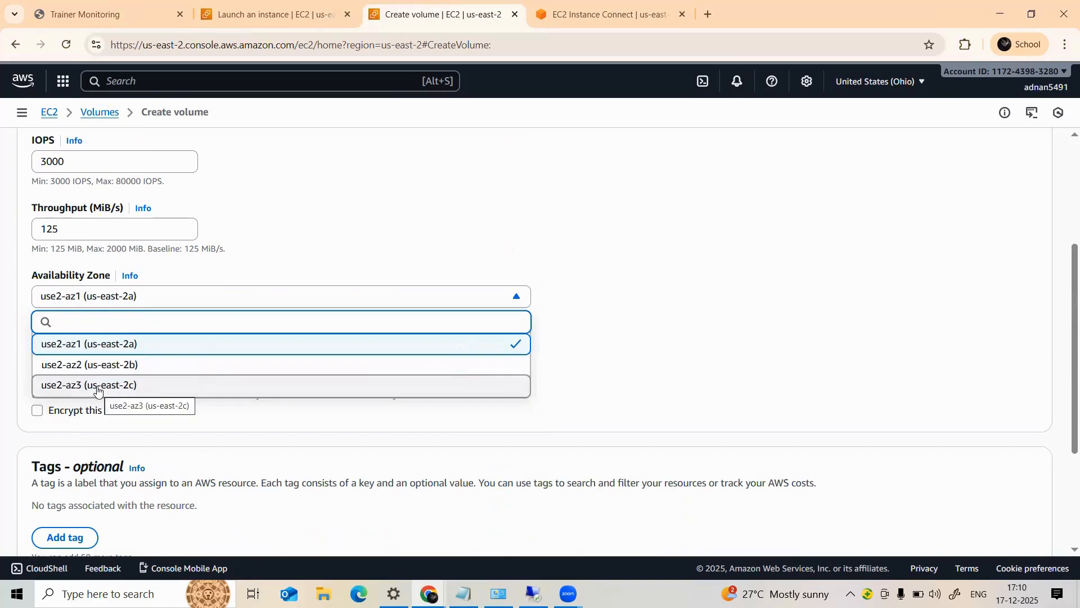
click(127, 388)
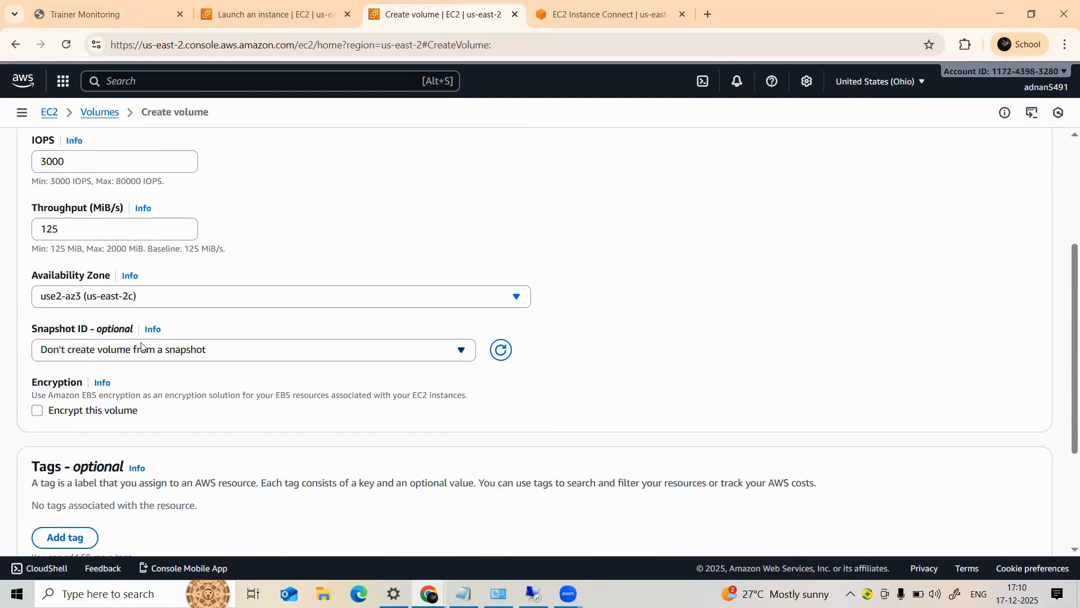
scroll(144, 346, down, 3)
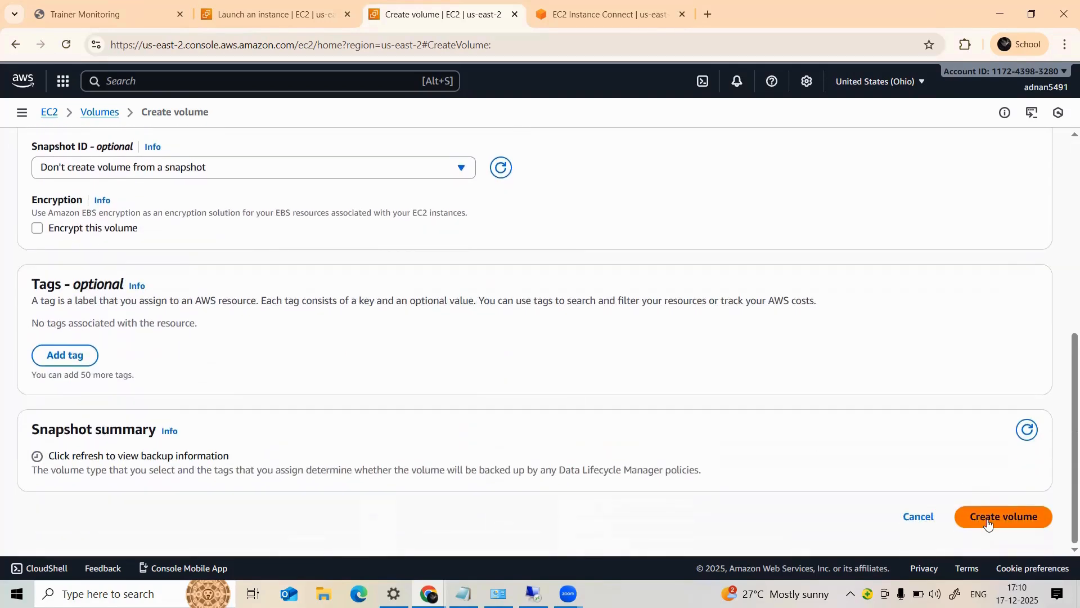
click(985, 522)
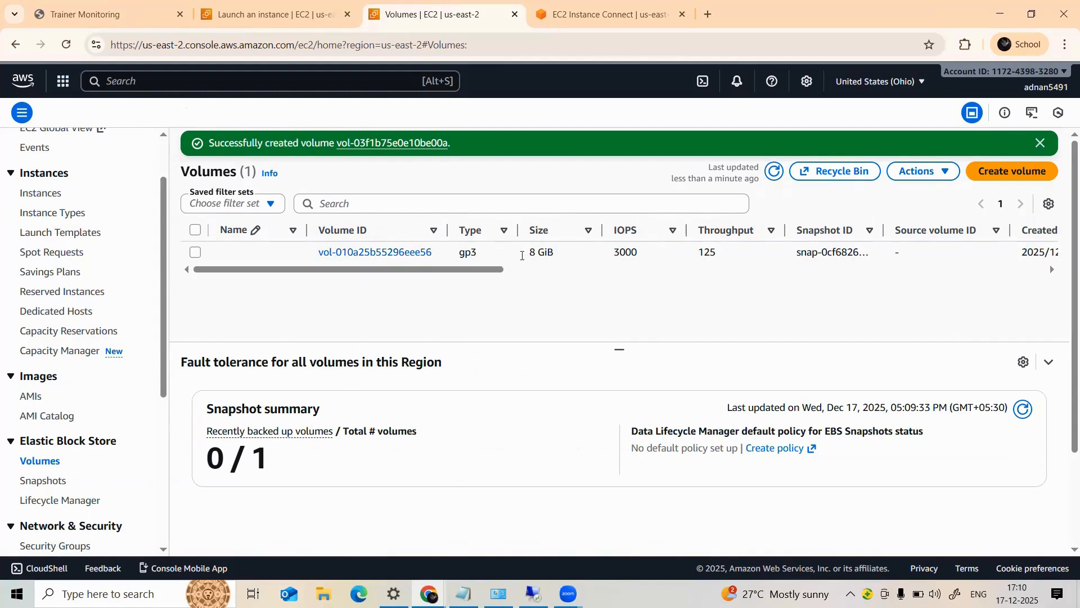
click(66, 44)
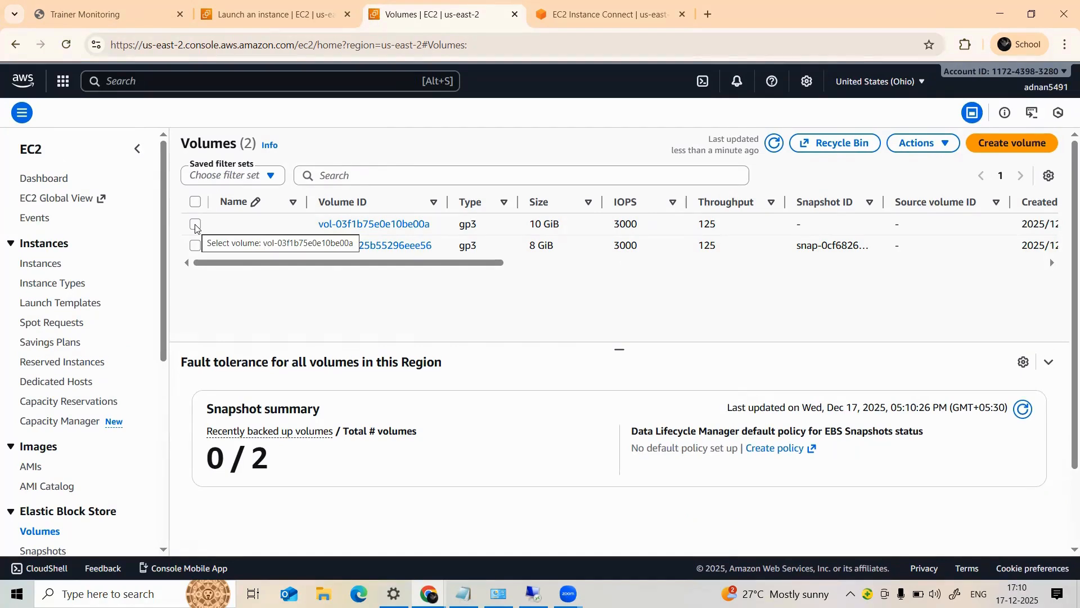
Step: Attach the new 10 GiB volume to the ec2-ebs instance with device name /dev/sdb
click(195, 224)
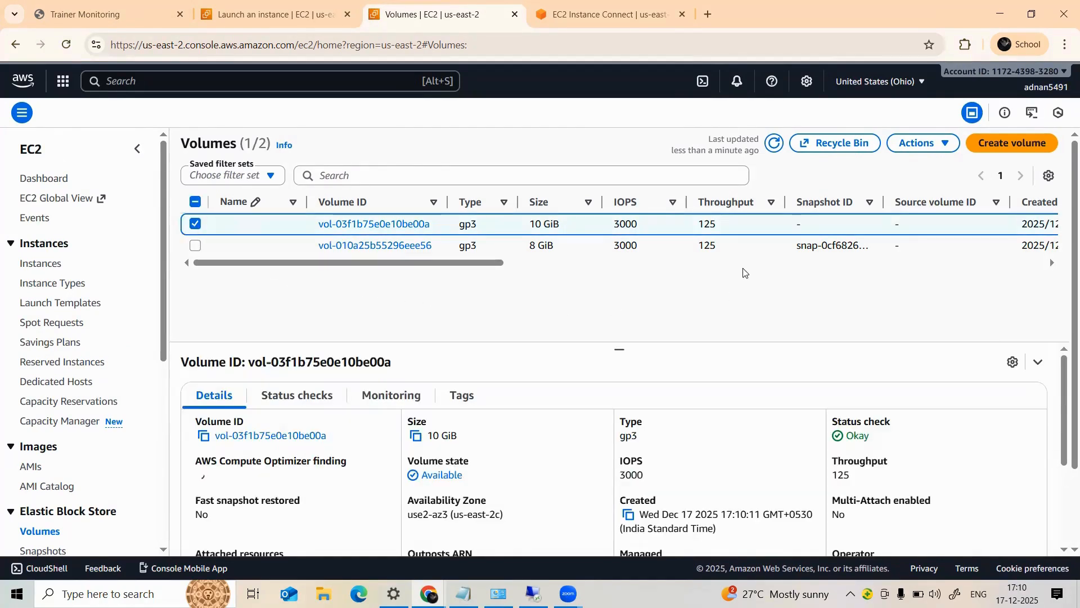
click(919, 148)
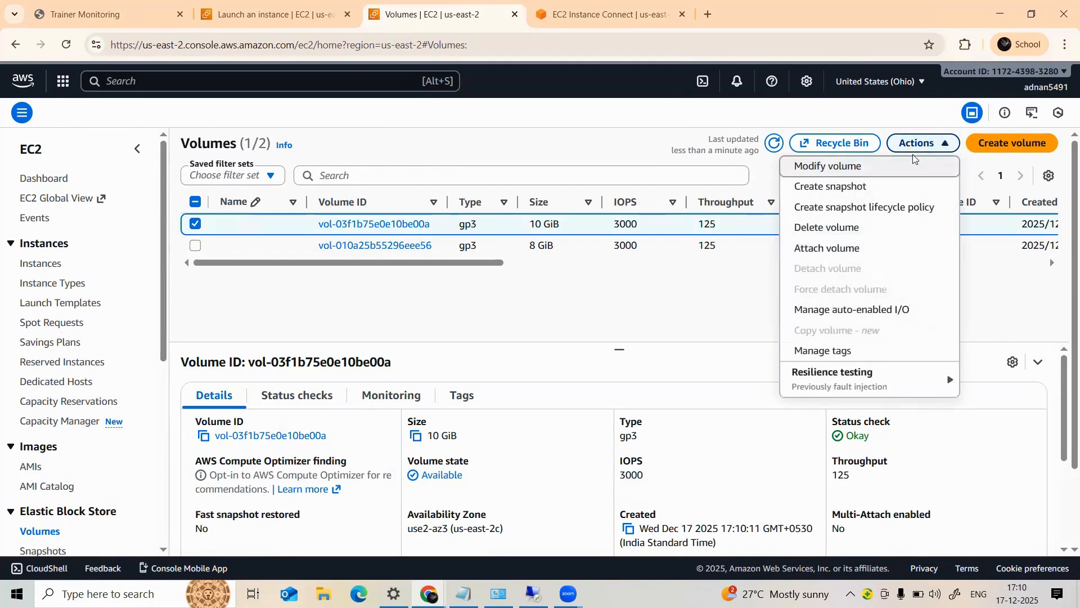
click(840, 248)
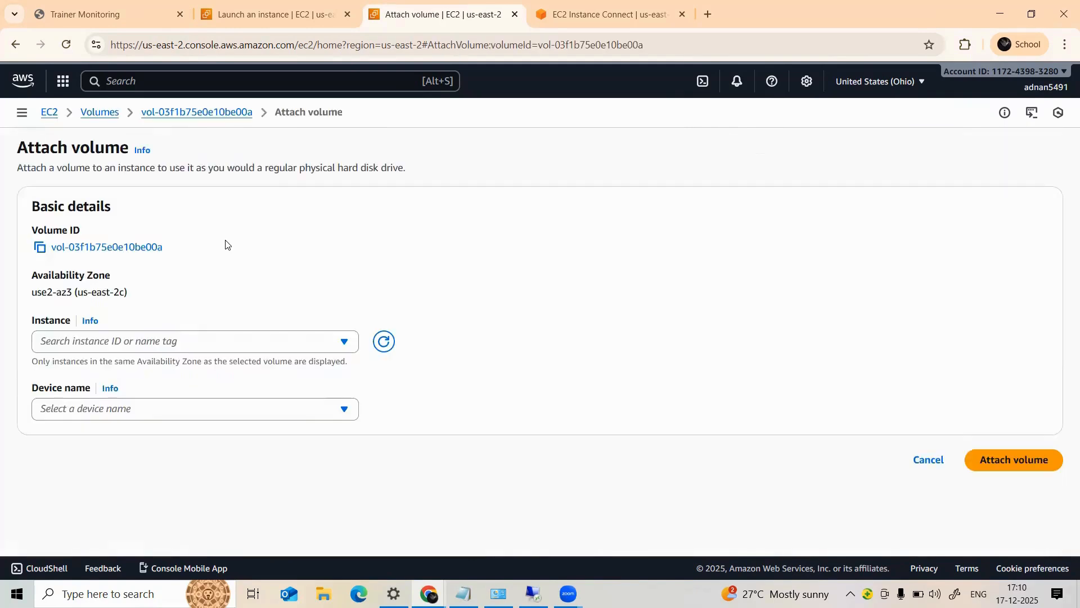
click(164, 342)
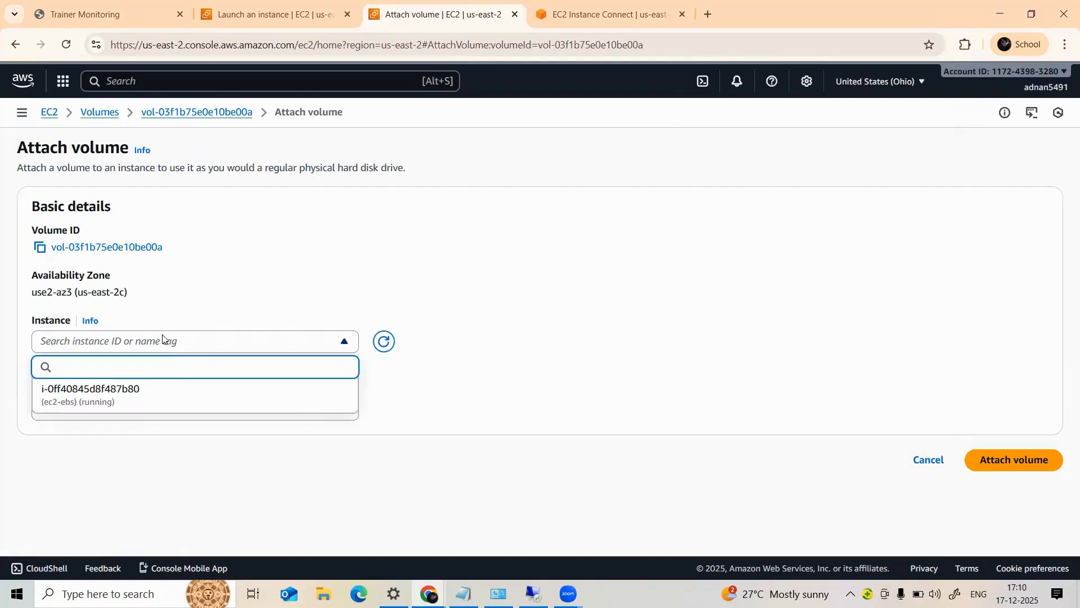
click(83, 401)
click(279, 425)
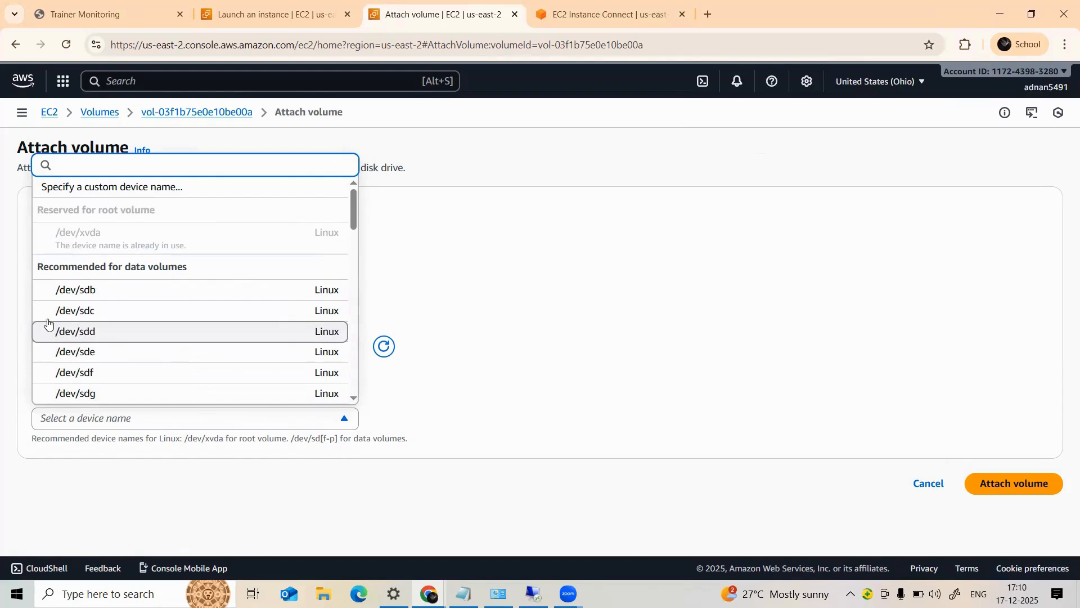
click(87, 294)
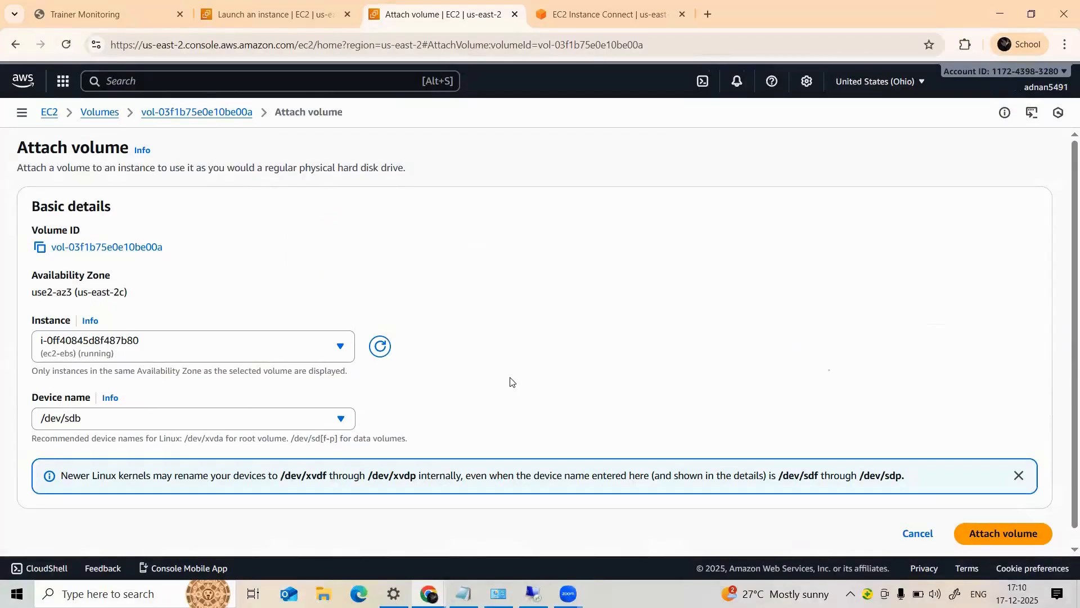
scroll(844, 462, down, 1)
click(1043, 523)
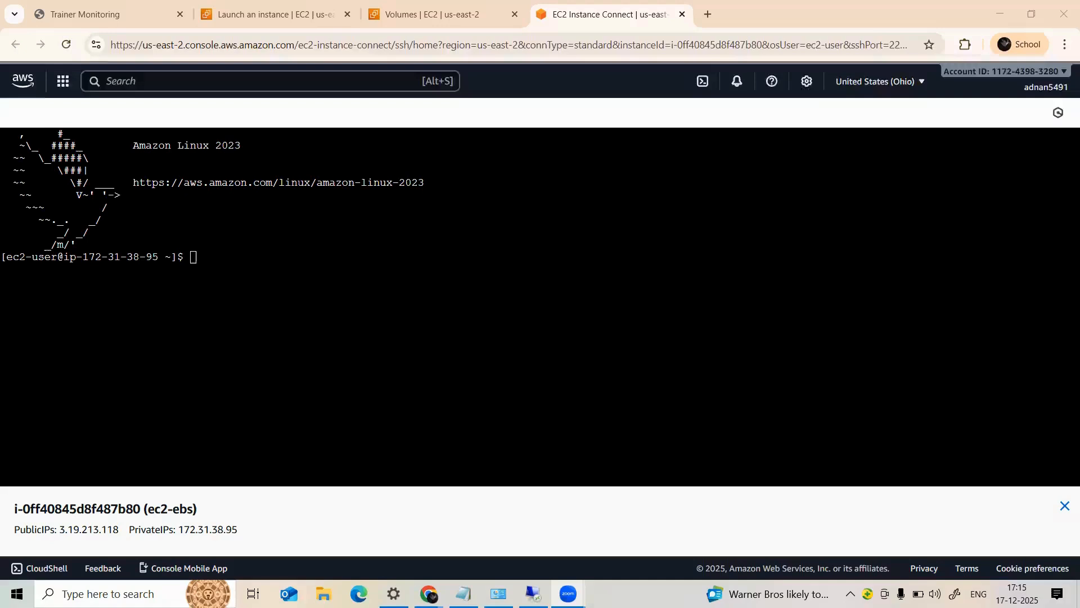
Step: List the instance's block devices with lsblk in the terminal and highlight the xvdb disk's row
click(238, 260)
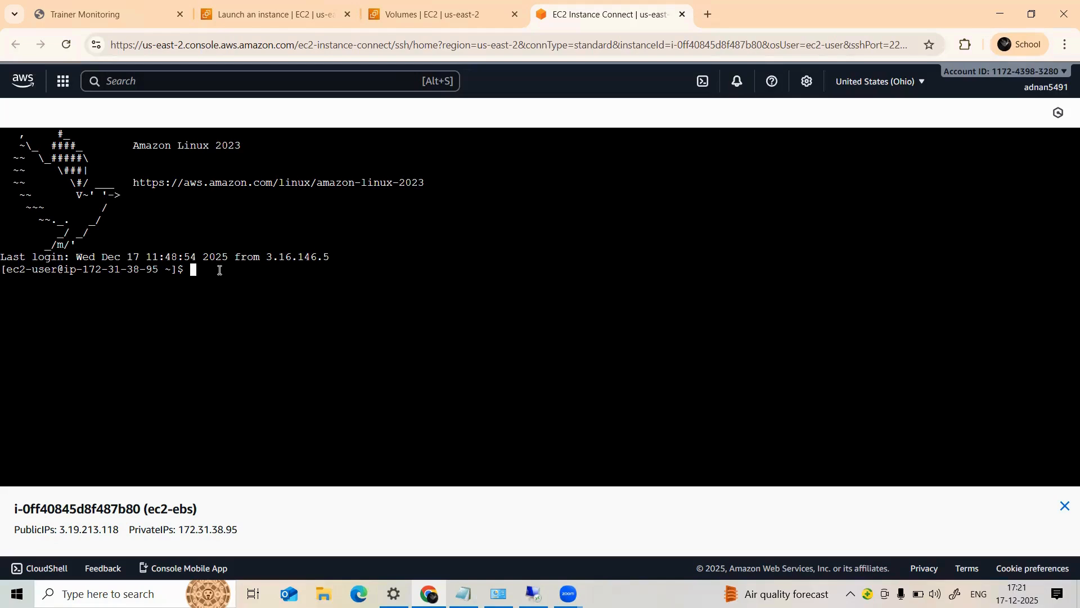
text(lsblk)
key(Return)
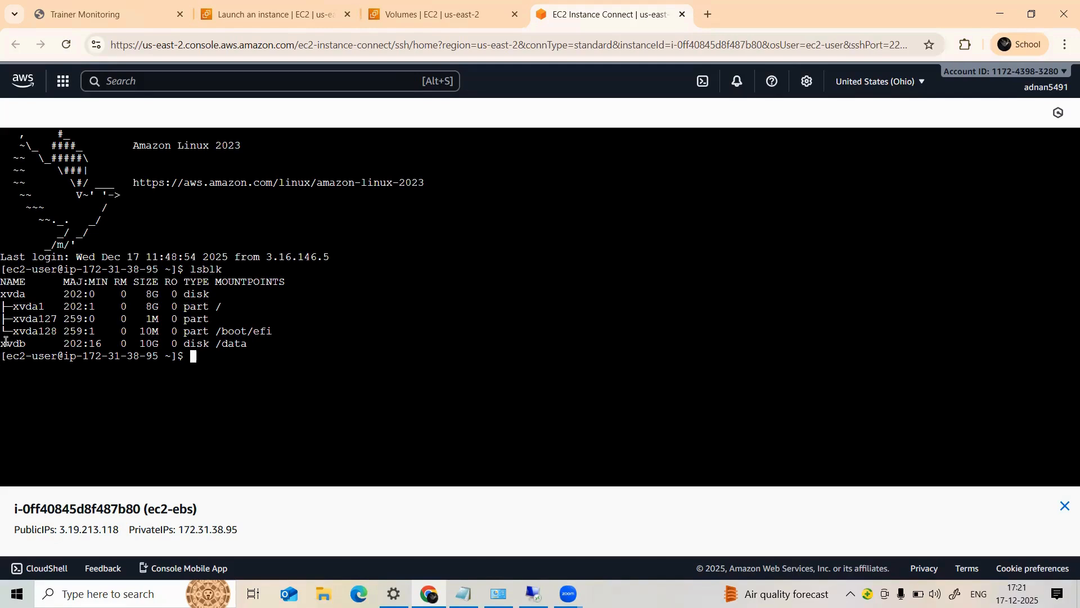
drag(4, 343, 241, 345)
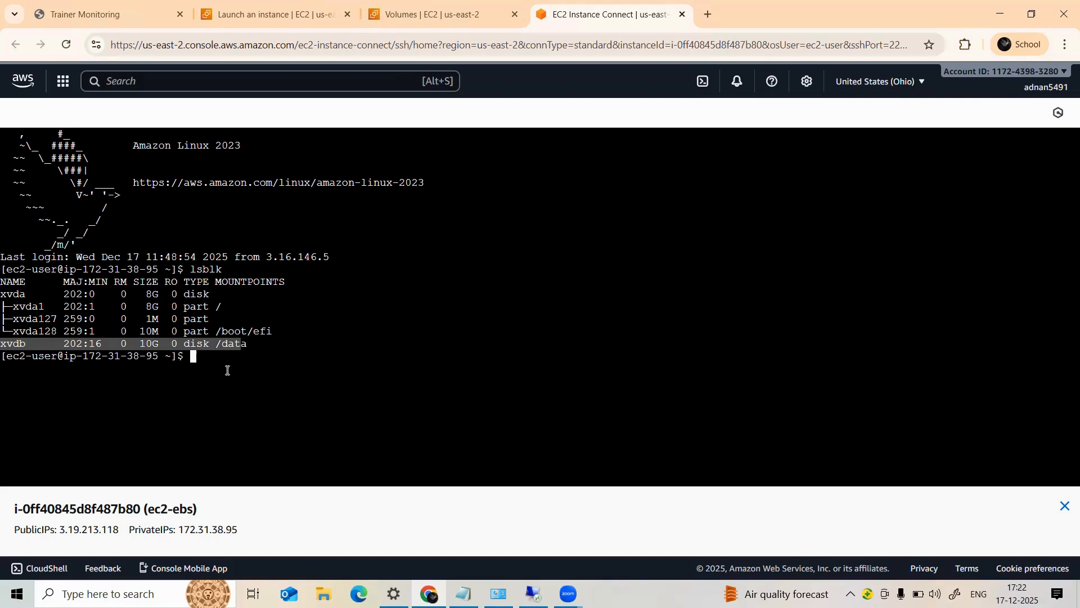
click(209, 362)
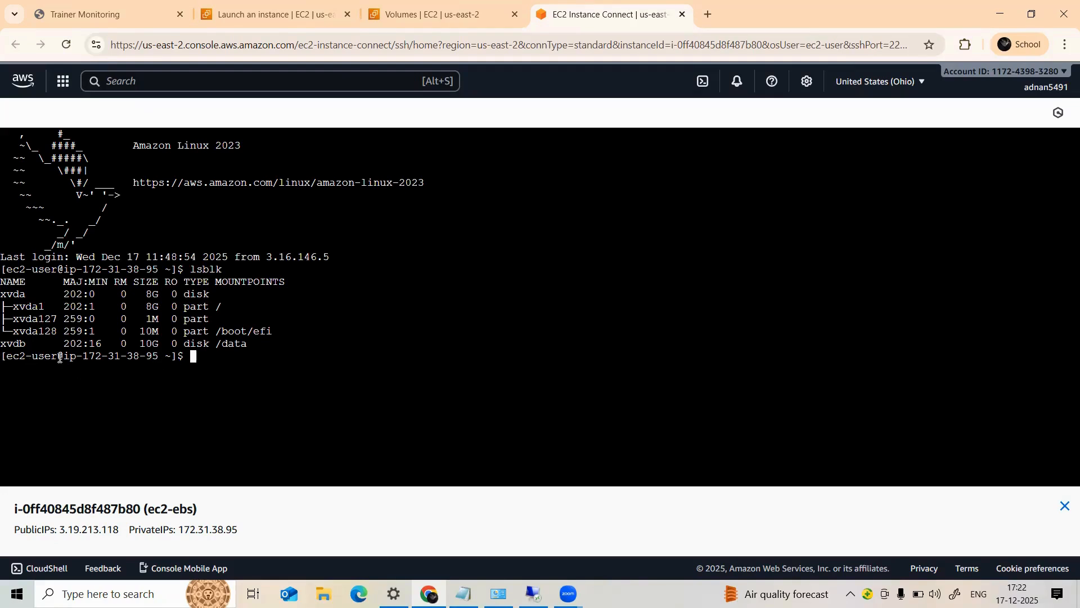
drag(6, 344, 225, 343)
click(193, 365)
Step: Try to create an ext4 file system on the attached disk with sudo mkfs.ext4 /dev/xvdb
text(sudo mkfs.exrt)
key(BackSpace)
key(BackSpace)
text(t4 /dev/xvb)
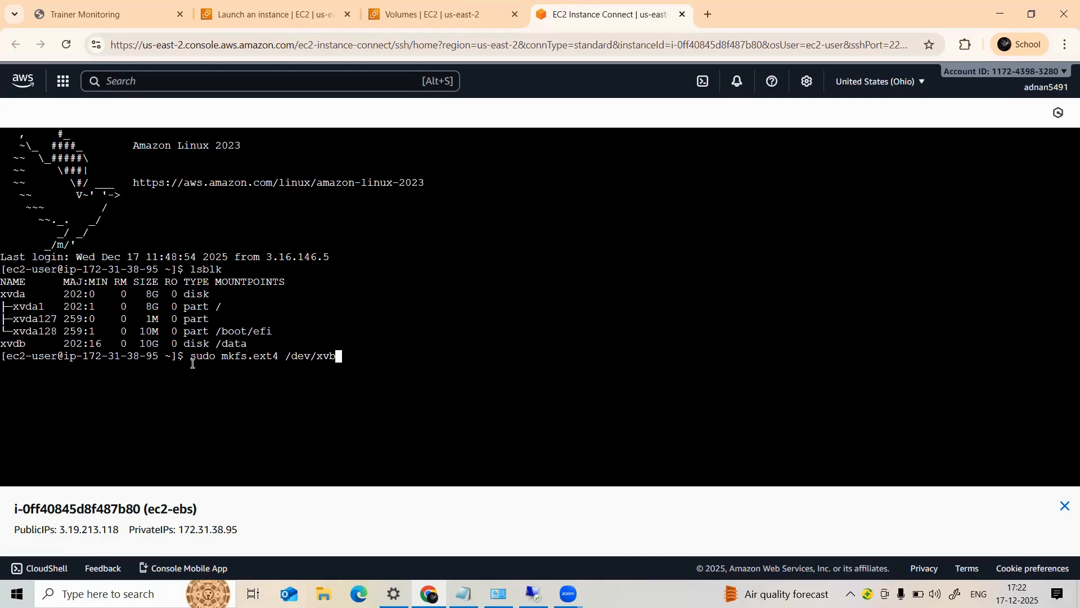
key(BackSpace)
text(db)
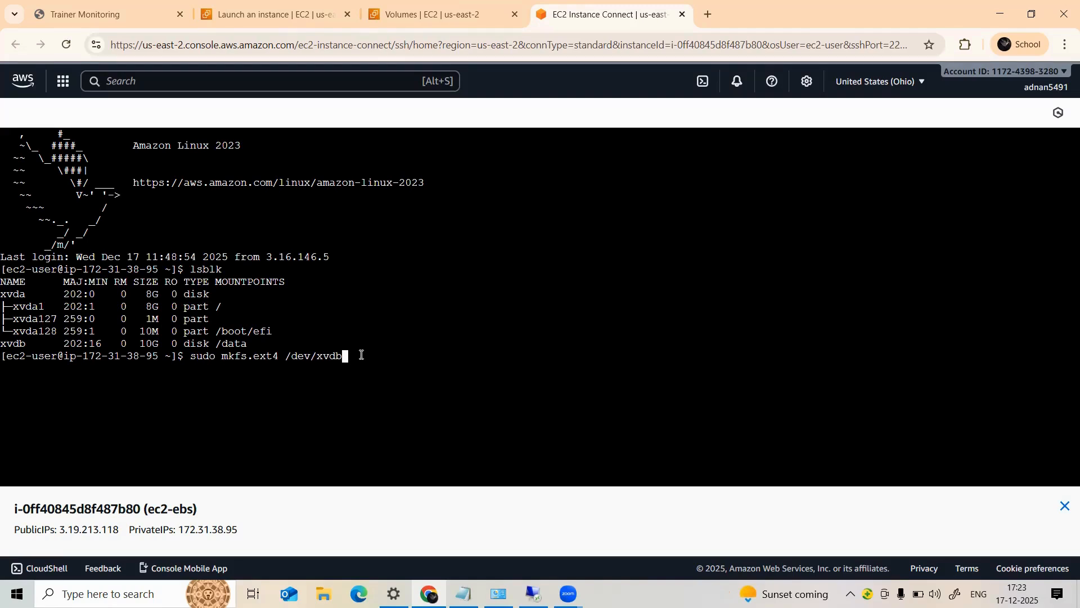
key(Return)
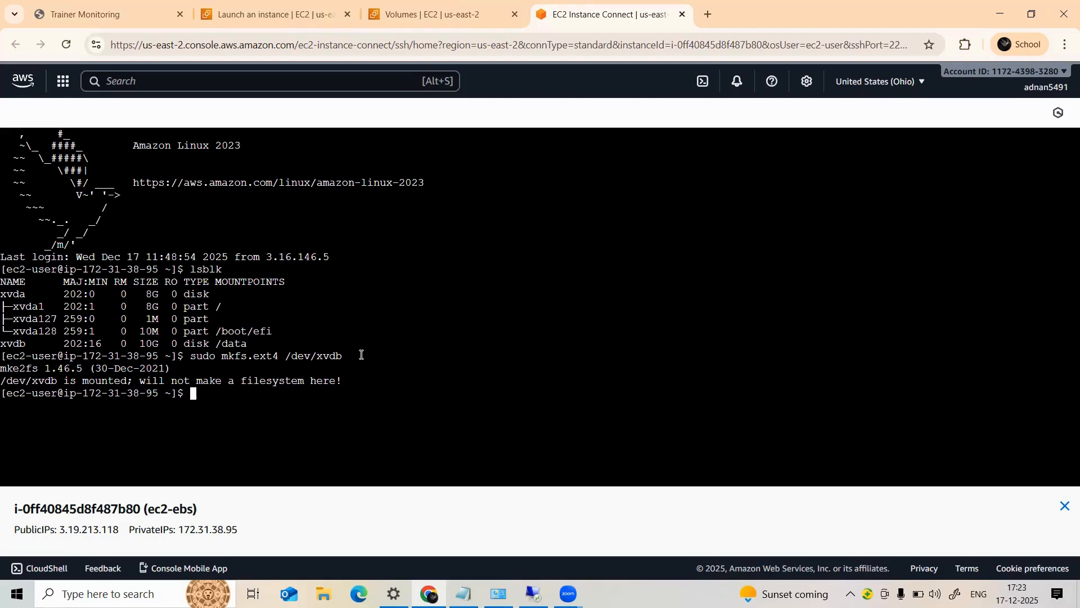
Step: Try to create the /data directory with sudo mkdir and mount /dev/xvdb on it with sudo mount
text(sudo mkdir /data)
key(Return)
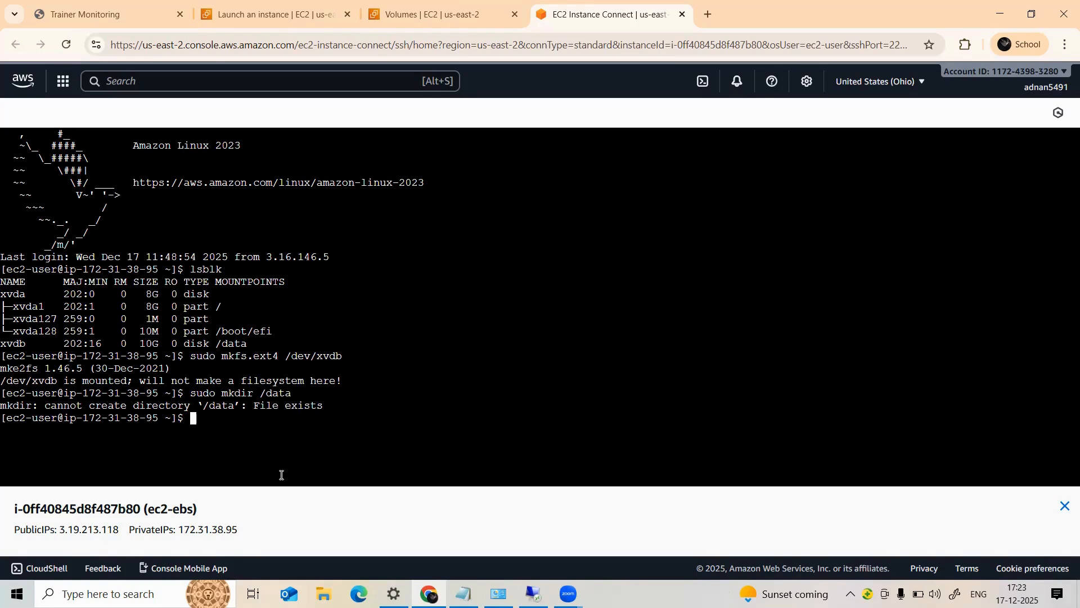
text(sudo mount /dev)
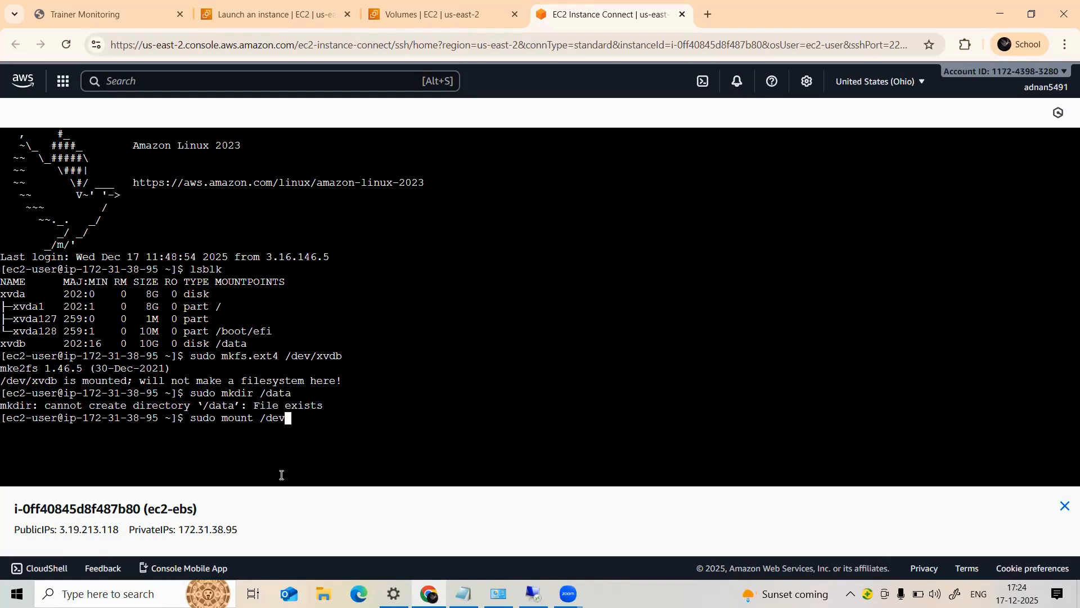
text(/xvdb /data)
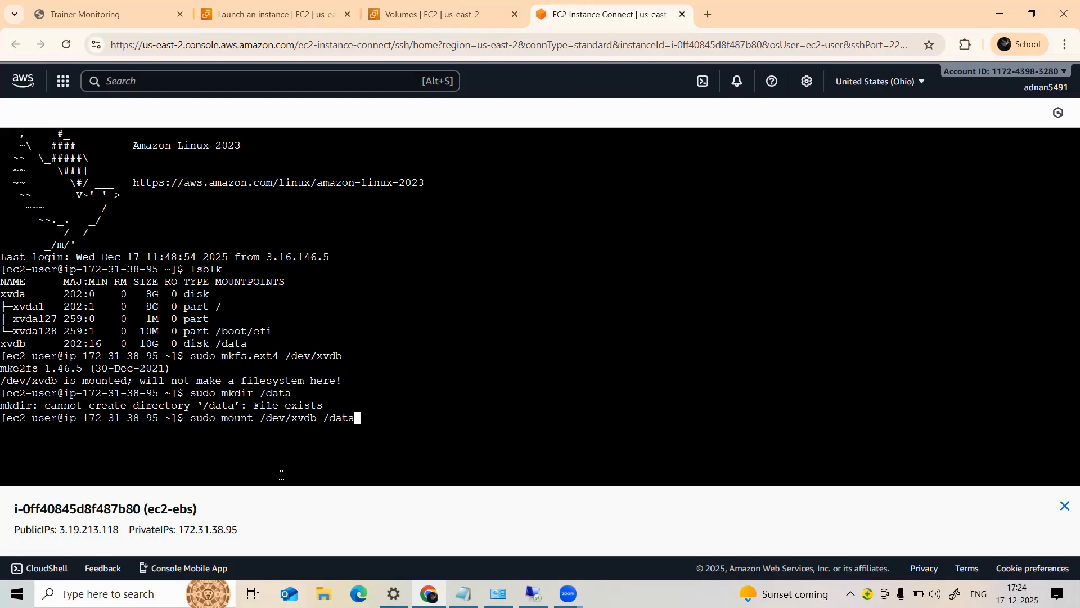
key(Return)
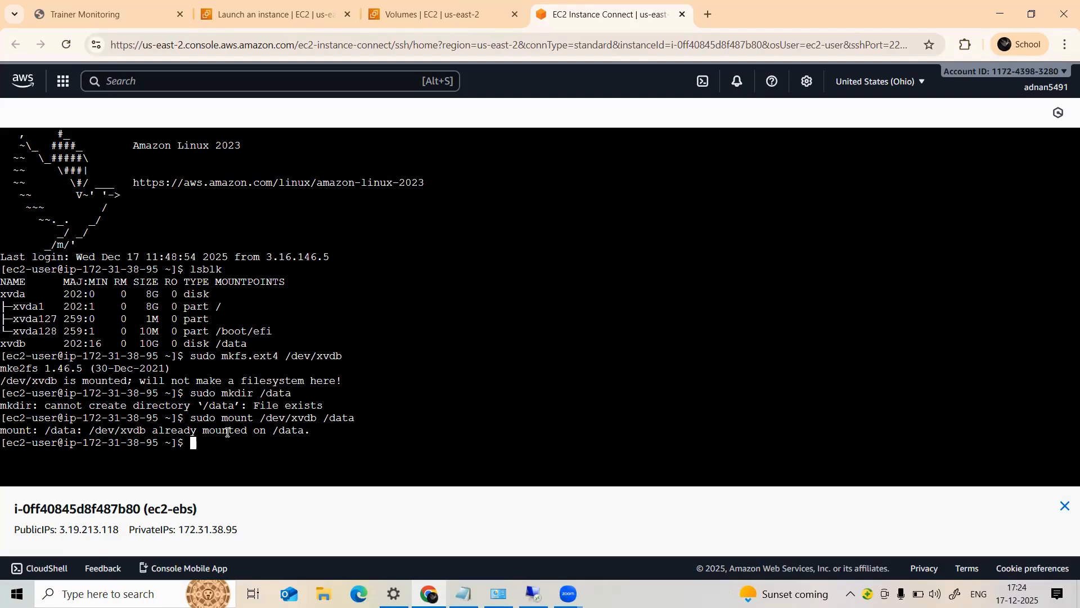
Step: Show disk usage of the mounted file systems with df -h and highlight the /dev/xvdb row
text(df -h)
key(Return)
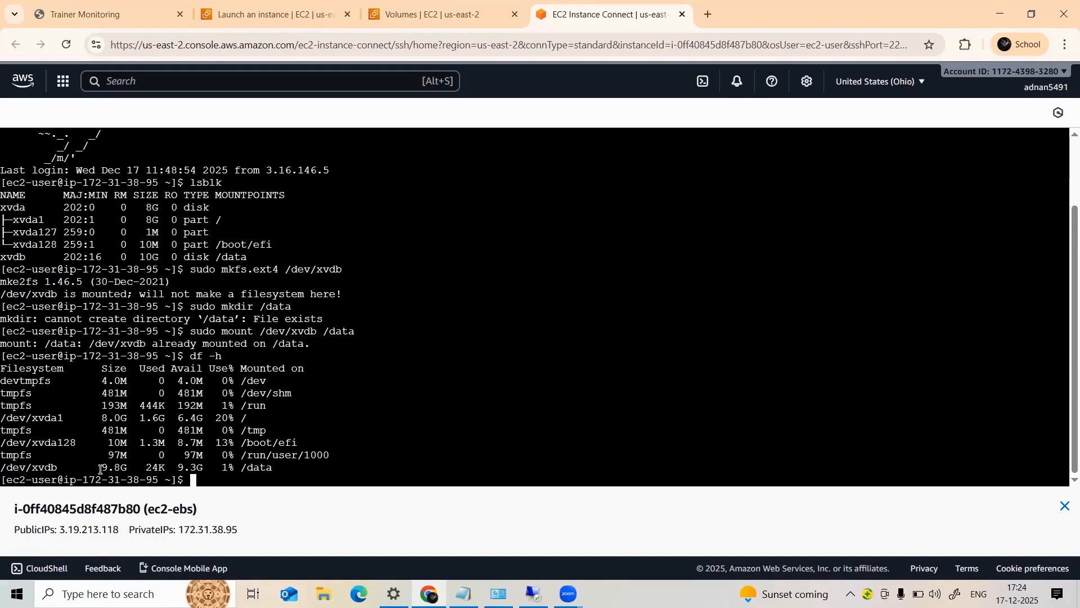
drag(6, 468, 278, 468)
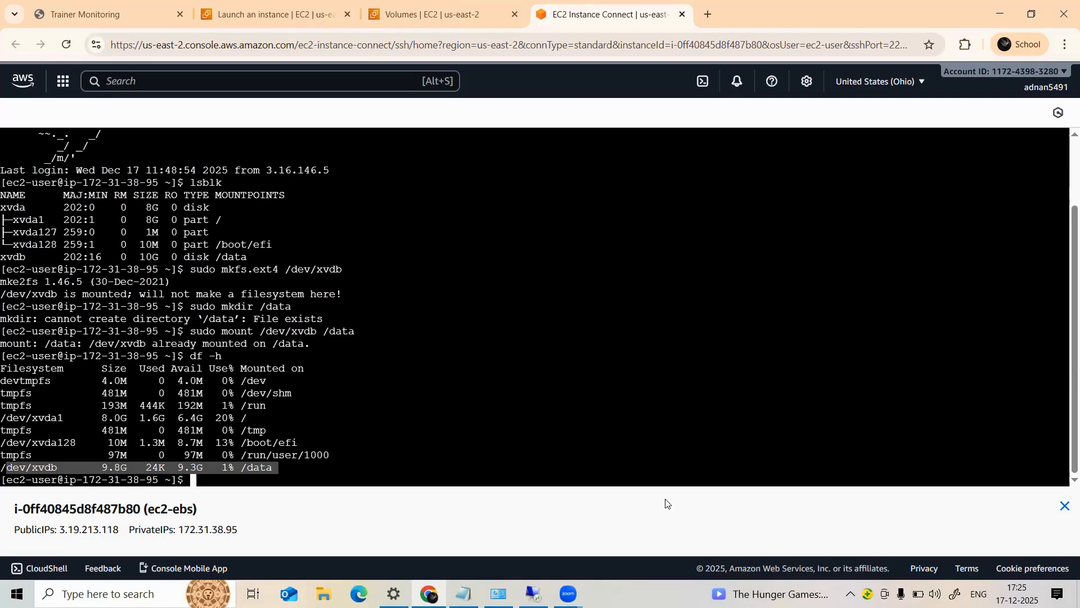
click(818, 372)
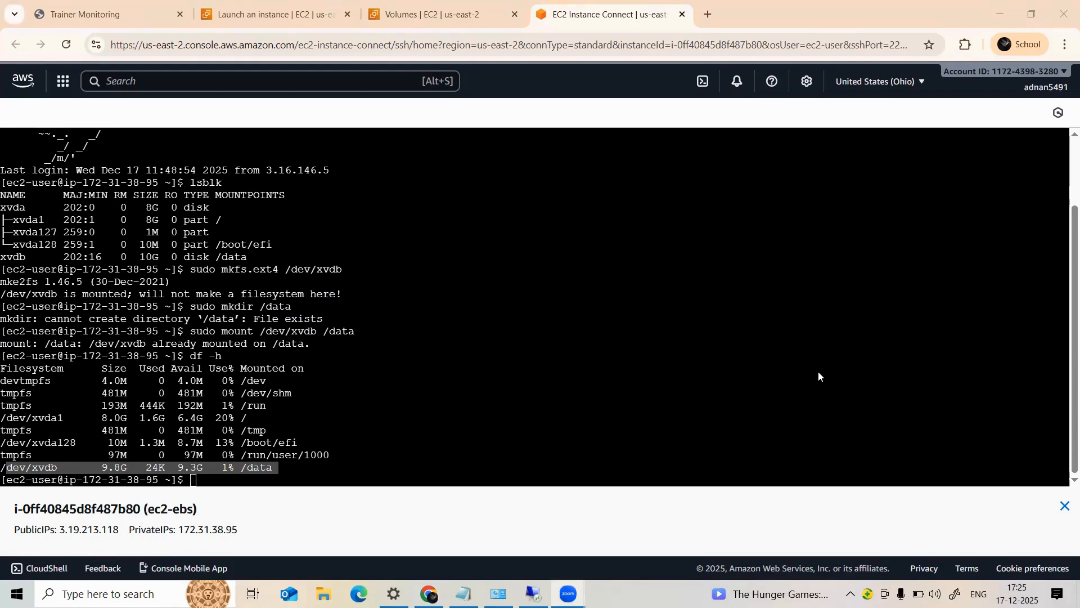